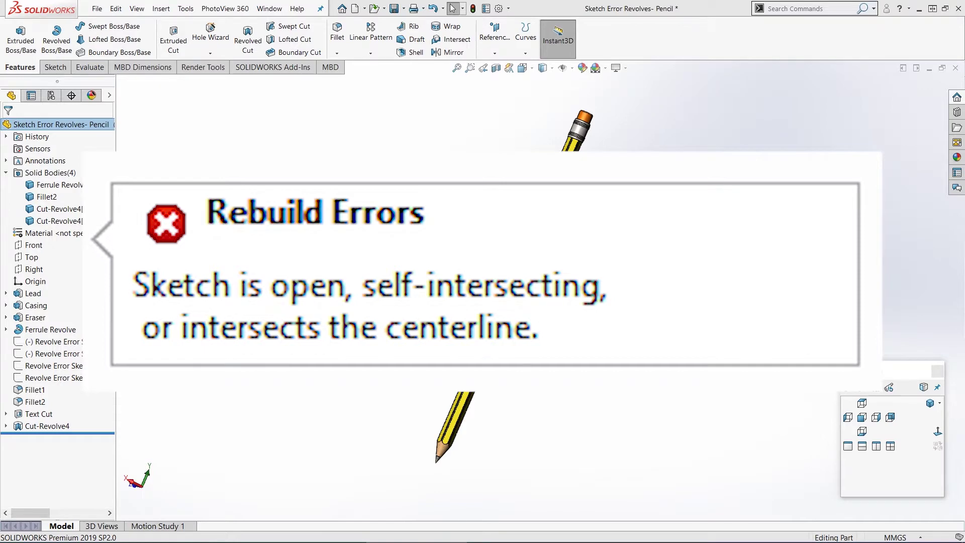
# - Edit the Ferrule Revolve feature and accept it unchanged to rebuild
pyautogui.moveTo(565, 315)
pyautogui.mouseDown(button='middle')
pyautogui.moveTo(553, 292)
pyautogui.moveTo(528, 334)
pyautogui.moveTo(569, 312)
pyautogui.moveTo(551, 327)
pyautogui.moveTo(547, 312)
pyautogui.mouseUp(button='middle')
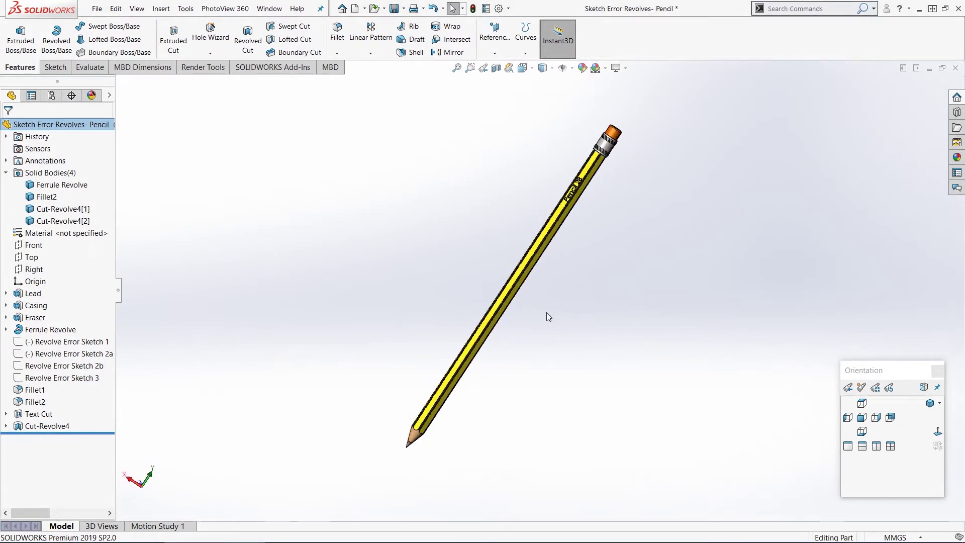
pyautogui.scroll(-10, 595, 191)
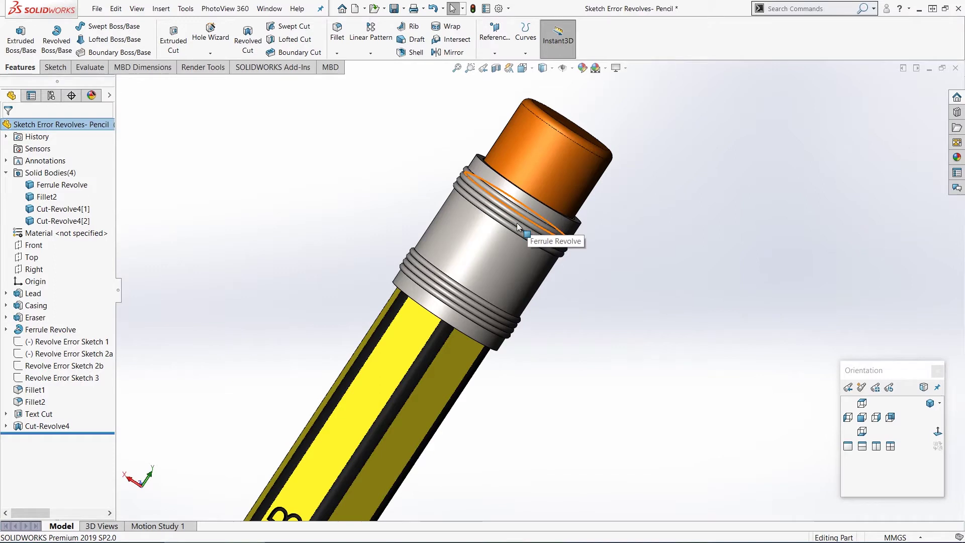
pyautogui.click(52, 332)
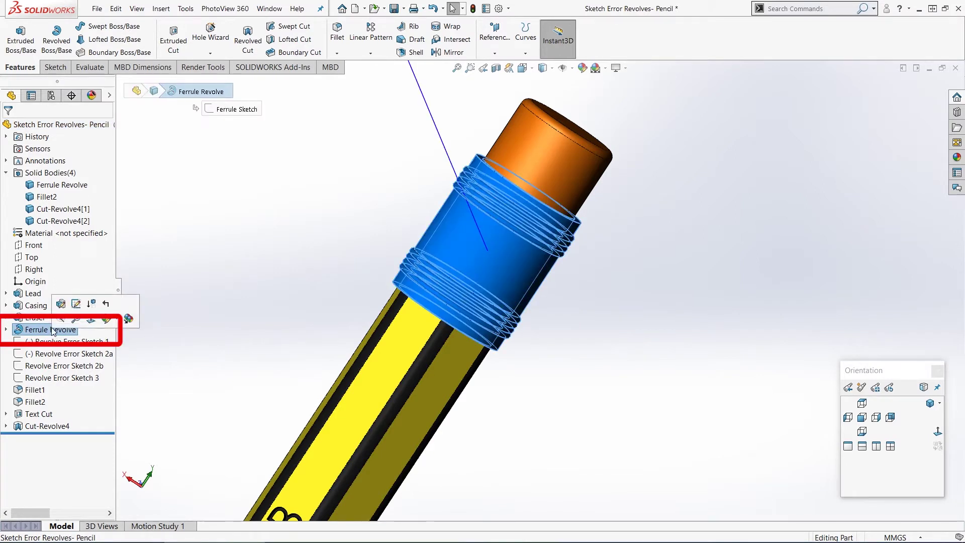
pyautogui.click(61, 304)
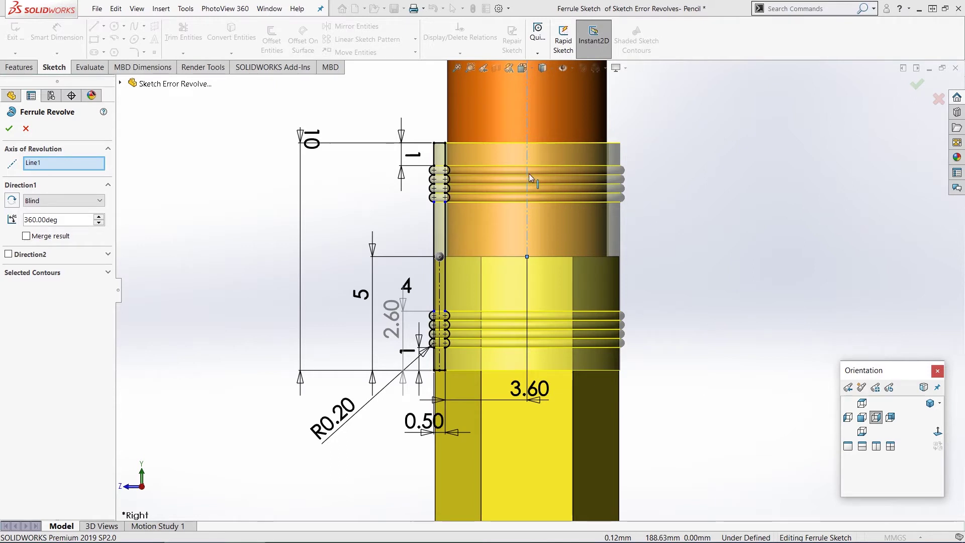
pyautogui.click(25, 131)
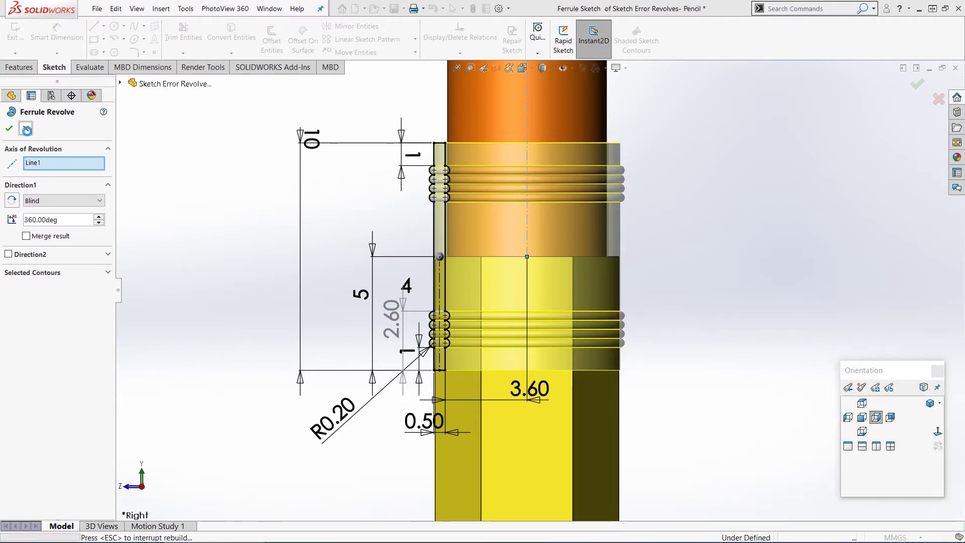
# - Hide the eraser, casing and lead bodies
pyautogui.press('Tab')
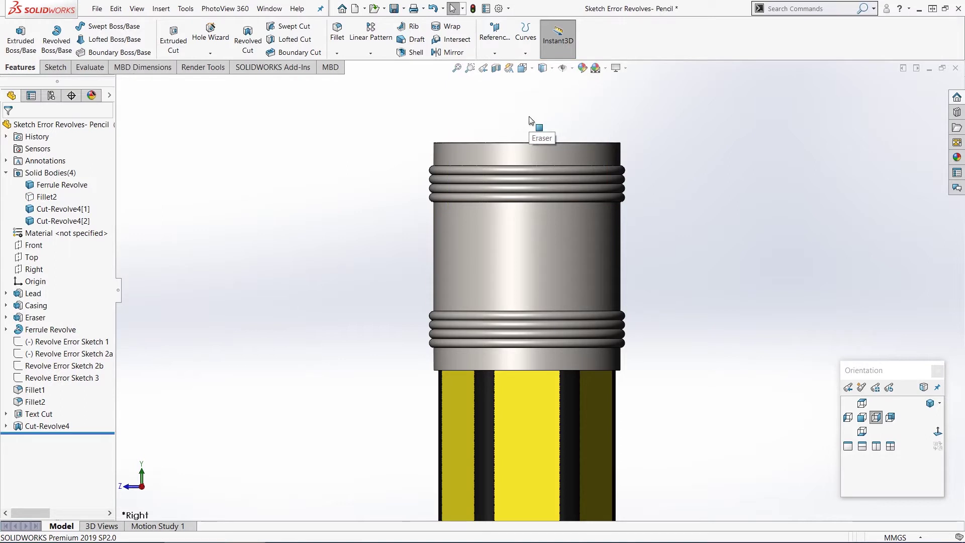
pyautogui.press('Tab')
pyautogui.press('Tab')
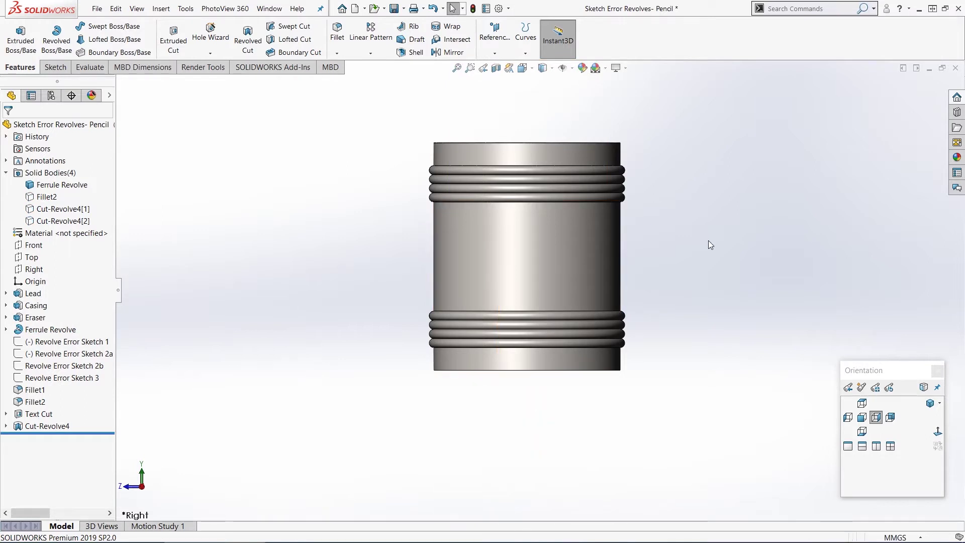
pyautogui.press('f')
# - Delete the Ferrule Revolve feature, keeping Ferrule Sketch in the tree
pyautogui.moveTo(647, 254); pyautogui.dragTo(643, 278, button='middle')
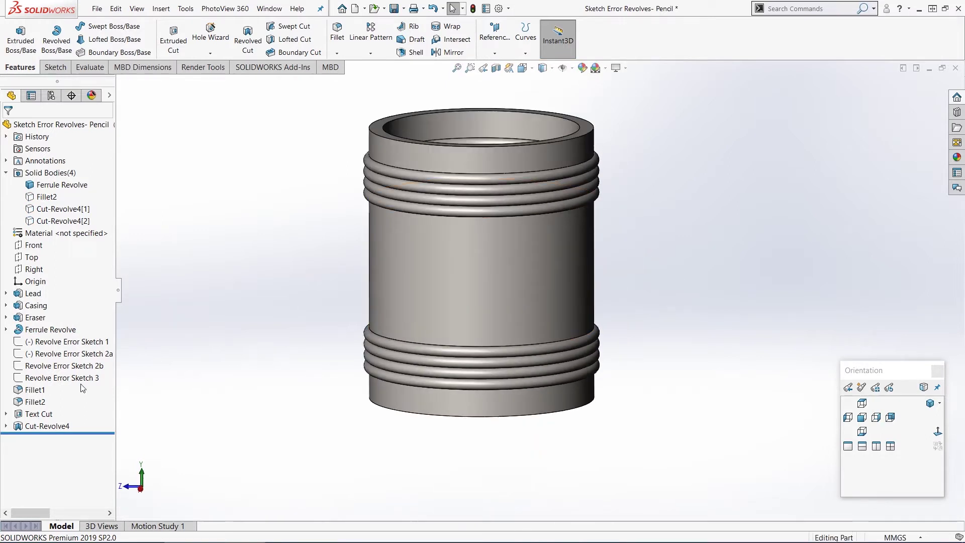
pyautogui.click(57, 332)
pyautogui.press('Delete')
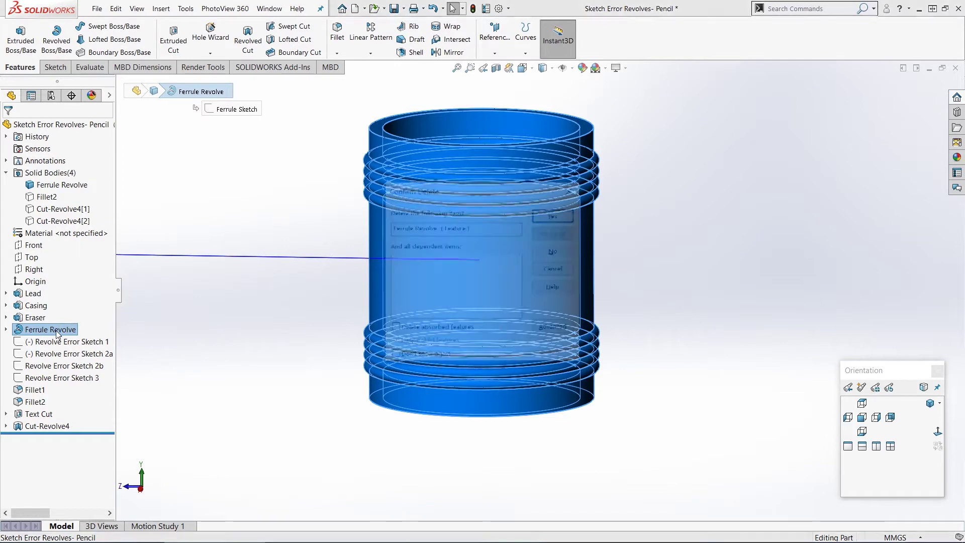
pyautogui.click(540, 216)
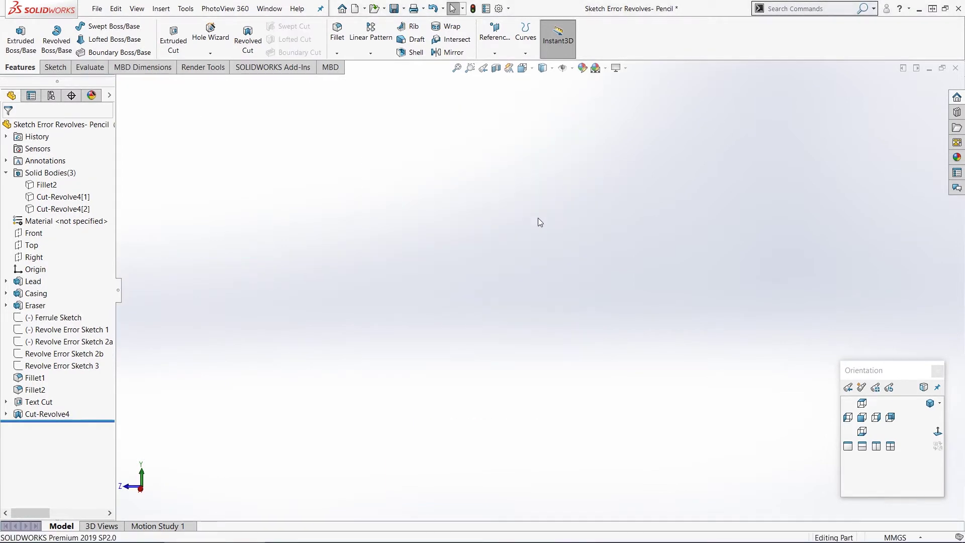
pyautogui.click(59, 317)
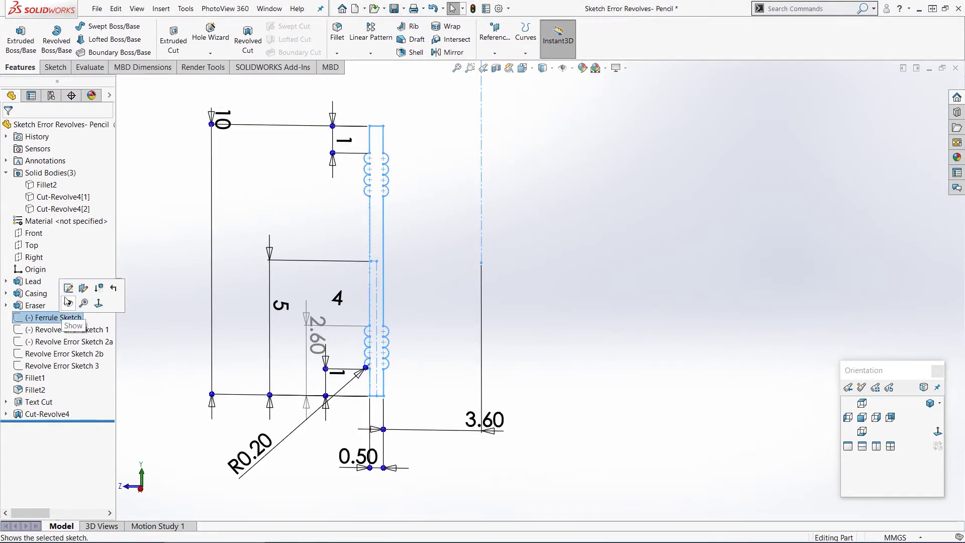
pyautogui.click(70, 296)
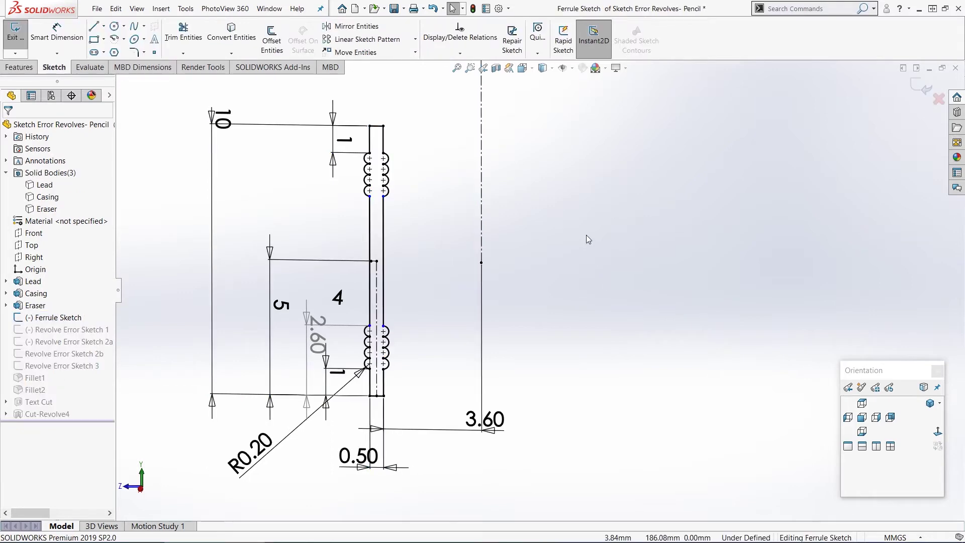
pyautogui.scroll(-1, 592, 217)
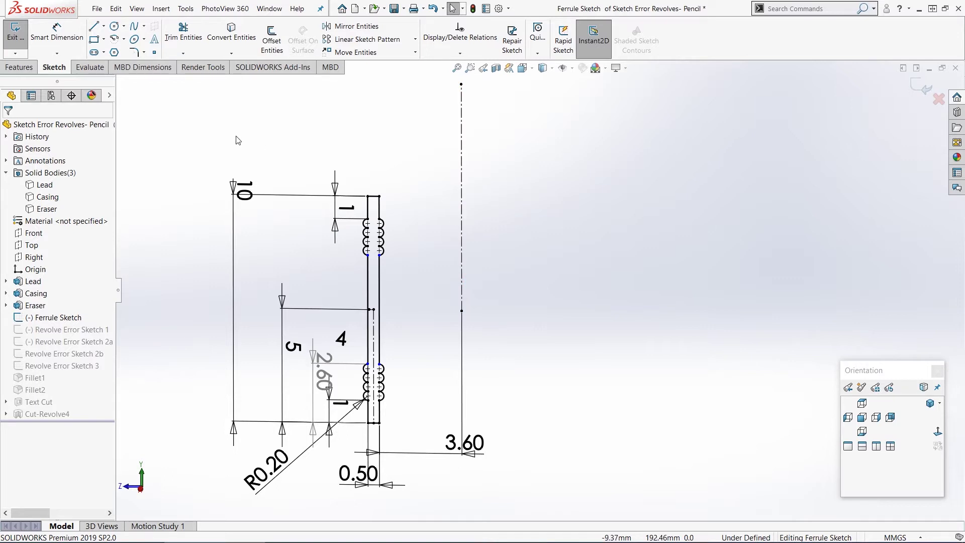
pyautogui.click(20, 69)
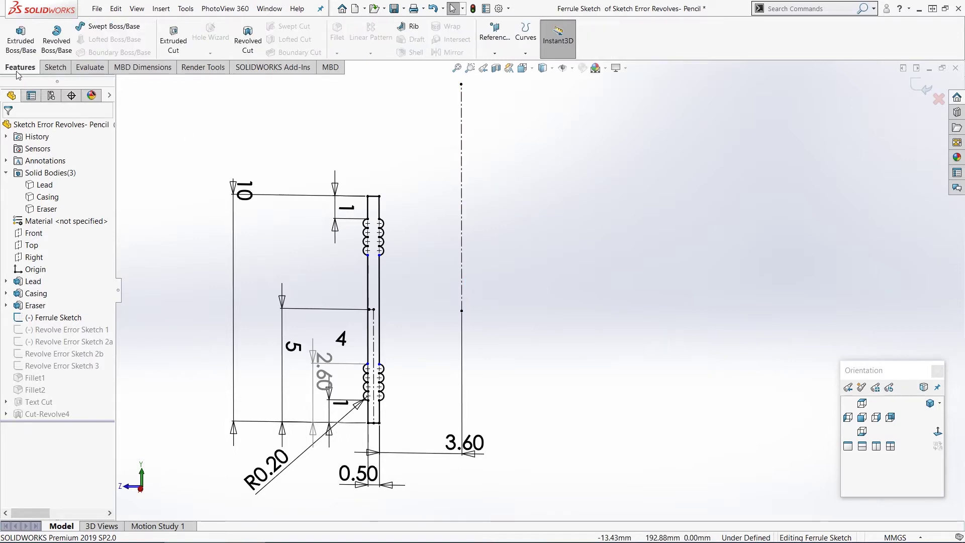
pyautogui.click(56, 33)
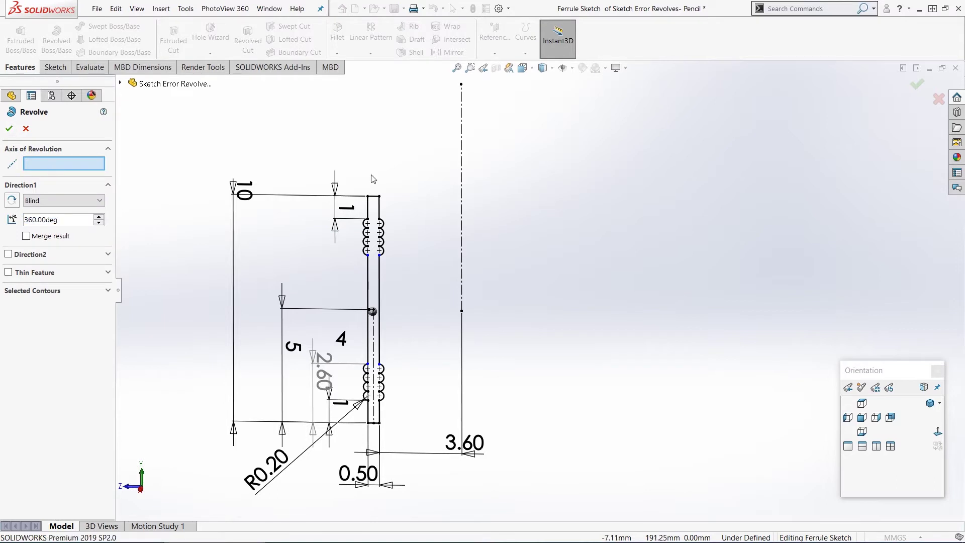
pyautogui.click(462, 173)
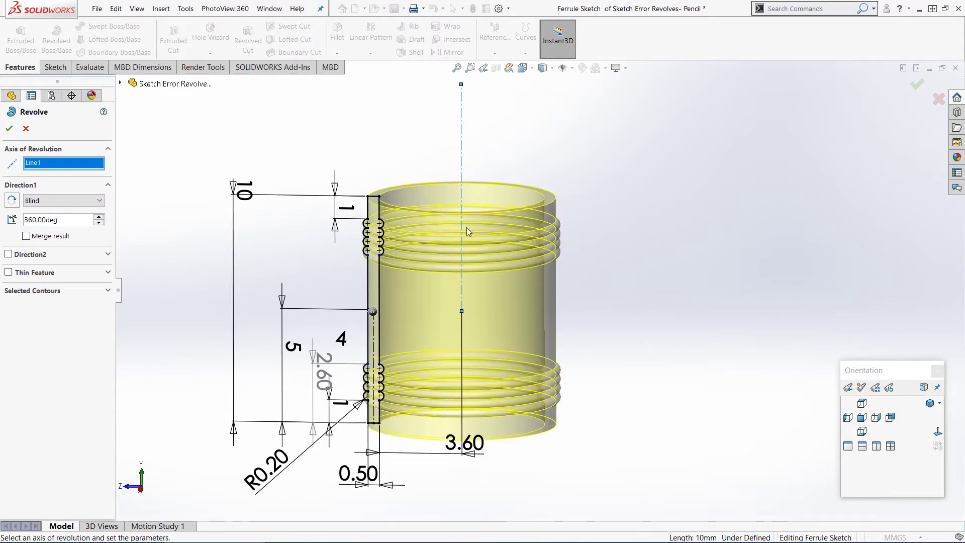
pyautogui.click(9, 128)
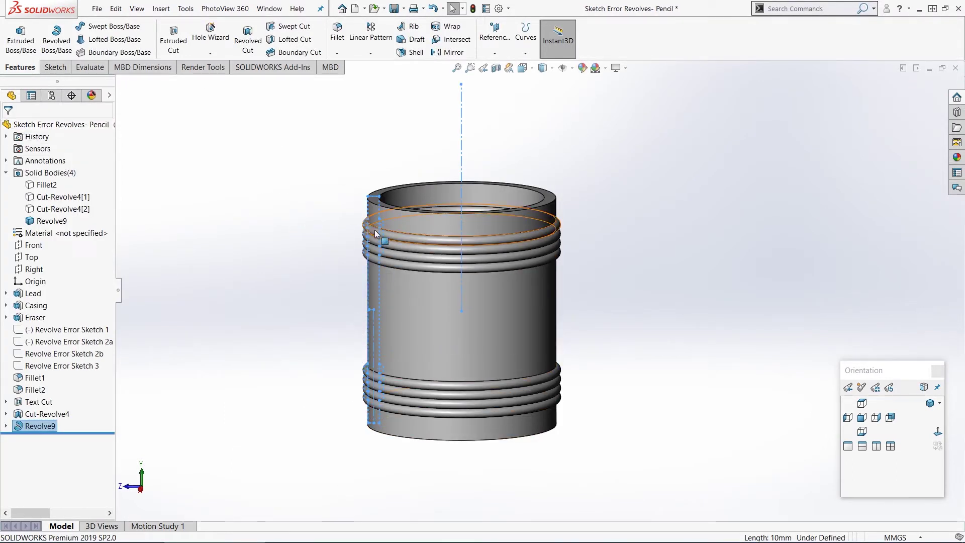
pyautogui.click(290, 197)
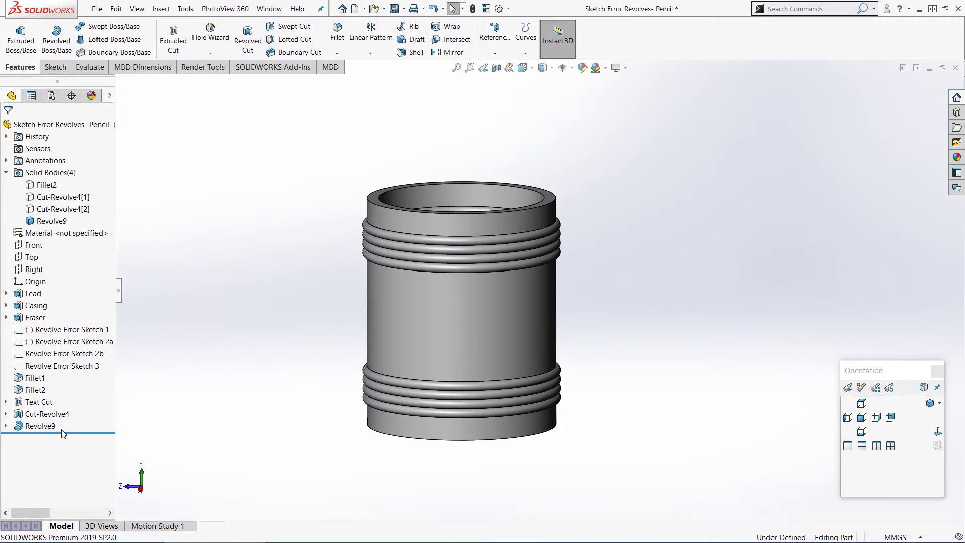
pyautogui.click(42, 425)
pyautogui.press('Delete')
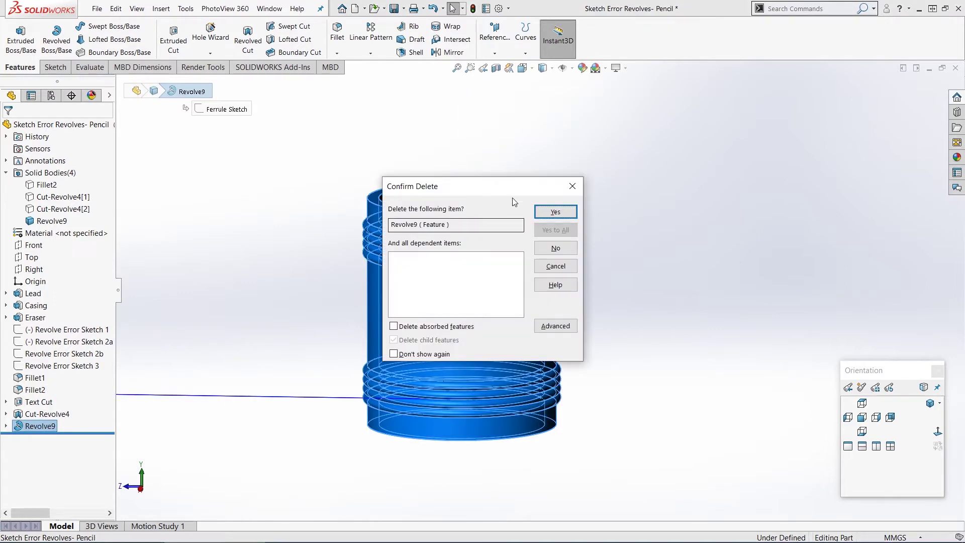
pyautogui.click(556, 212)
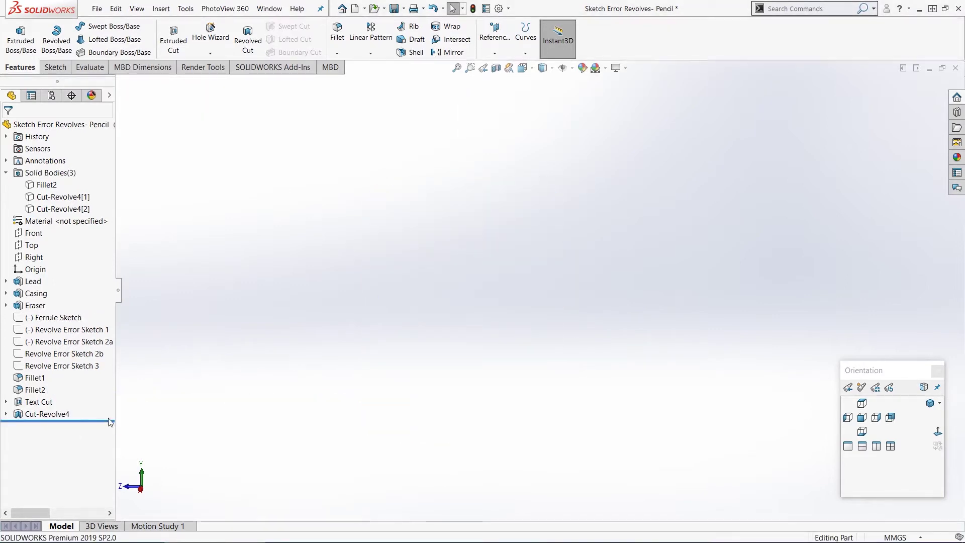
pyautogui.moveTo(109, 422); pyautogui.dragTo(51, 324)
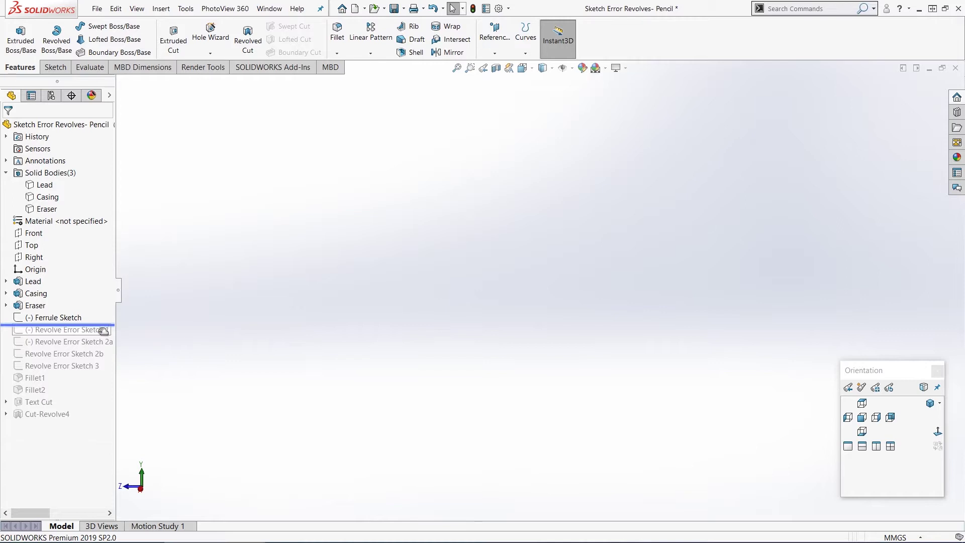
# - Move the rollback bar below Revolve Error Sketch 1 and edit that sketch
pyautogui.moveTo(104, 331)
pyautogui.mouseDown()
pyautogui.moveTo(115, 327)
pyautogui.moveTo(109, 334)
pyautogui.mouseUp()
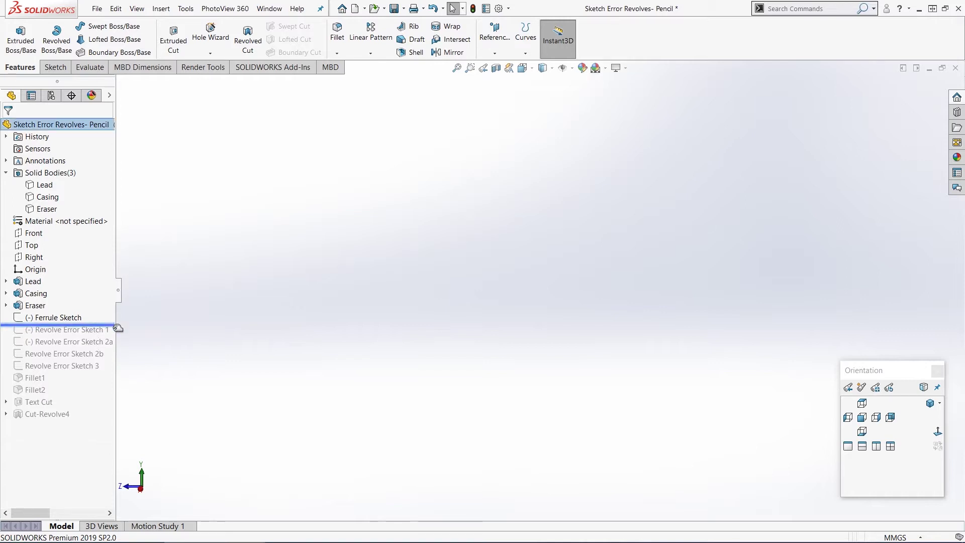
pyautogui.click(68, 331)
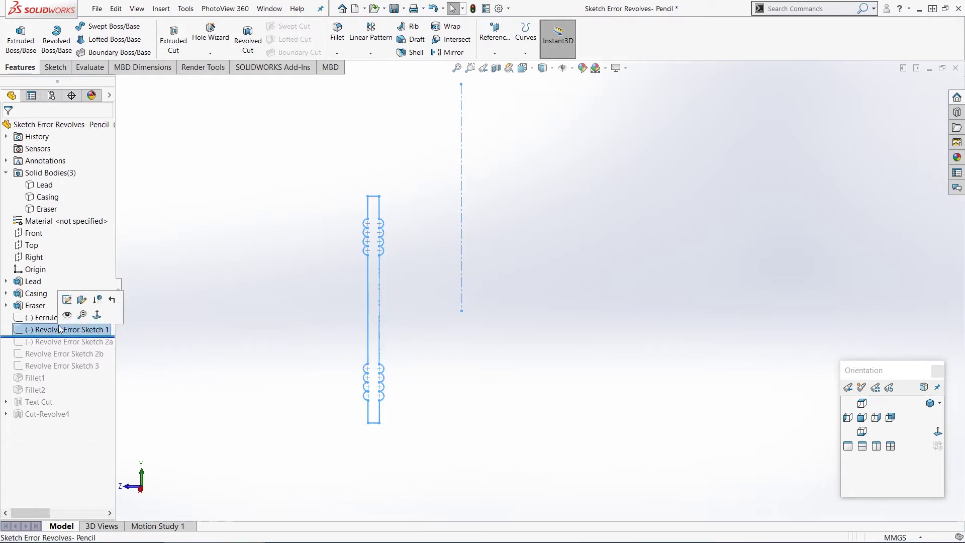
pyautogui.click(67, 300)
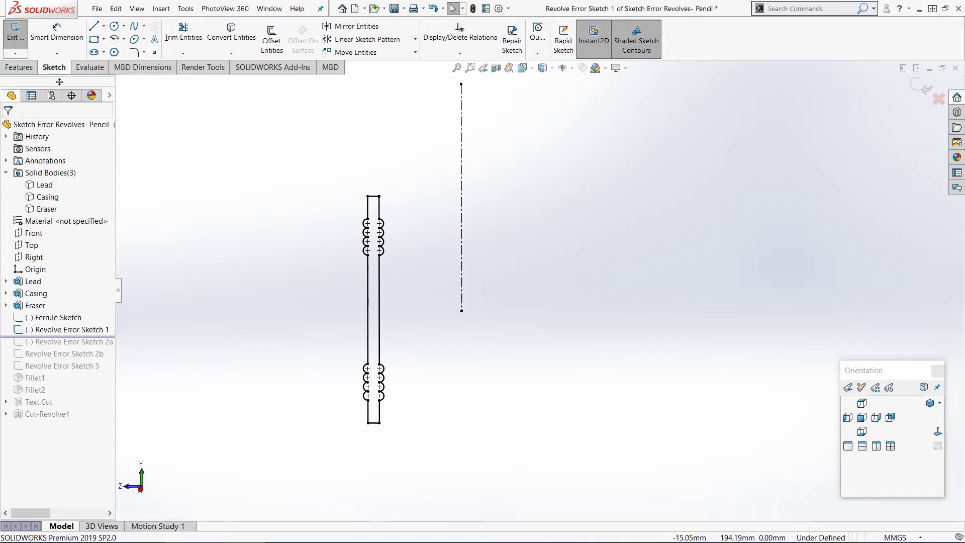
pyautogui.click(26, 69)
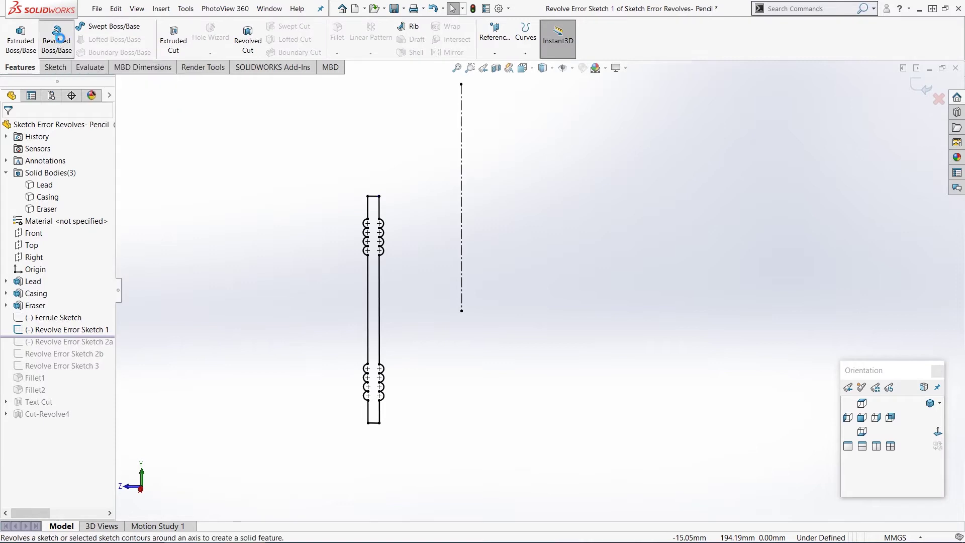
# - Revolve Revolve Error Sketch 1 about centreline Line33, Blind 360°, which fails with a sketch error
pyautogui.click(57, 37)
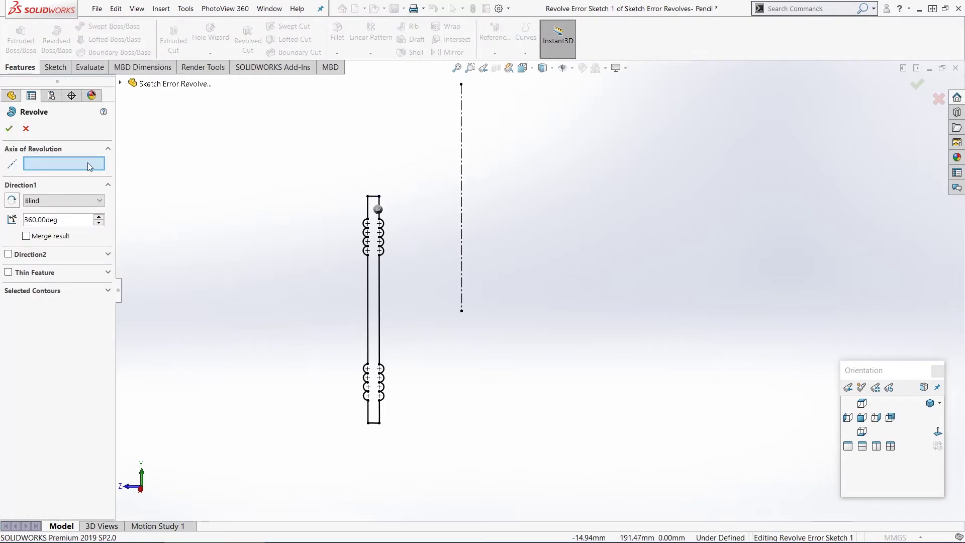
pyautogui.click(461, 132)
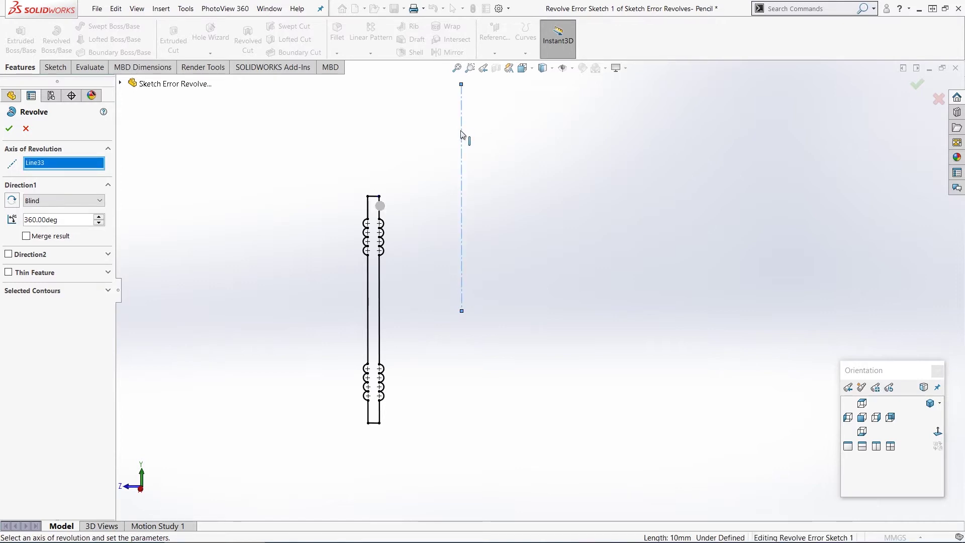
pyautogui.click(12, 131)
pyautogui.scroll(-10, 423, 237)
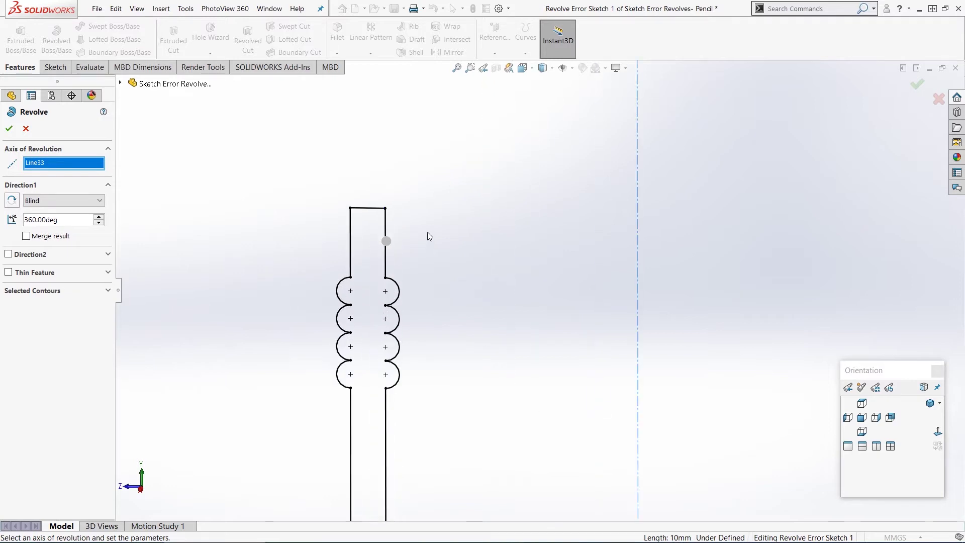
# - Cancel the revolve and merge the top line's endpoint onto the vertical line's top endpoint
pyautogui.scroll(-10, 410, 225)
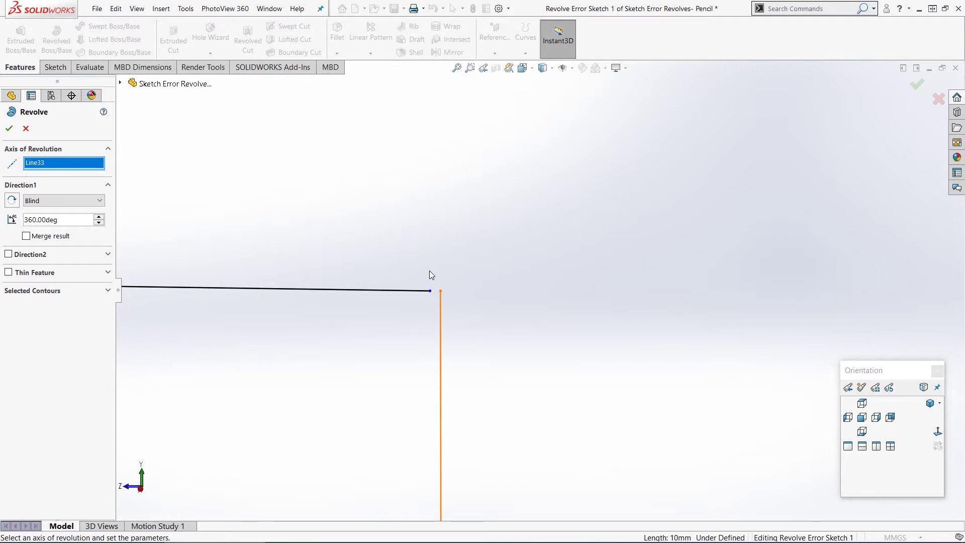
pyautogui.click(26, 128)
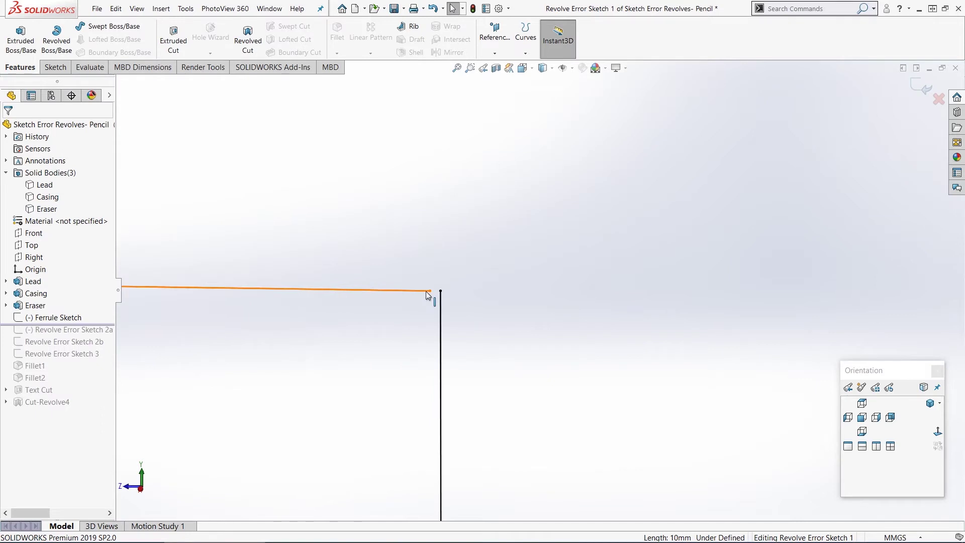
pyautogui.moveTo(430, 292); pyautogui.dragTo(442, 290)
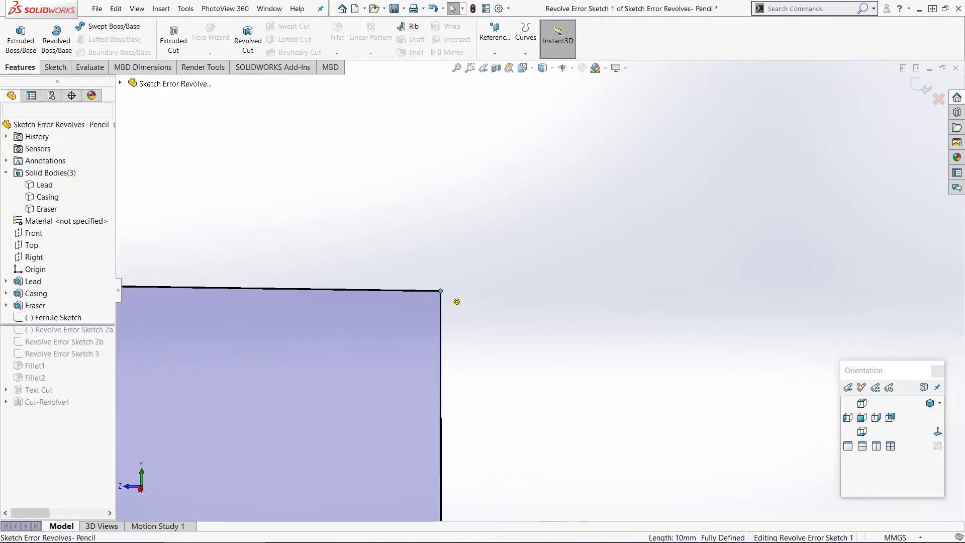
# - Preview a revolve of the now-closed profile about the centreline, then back out
pyautogui.scroll(8, 618, 370)
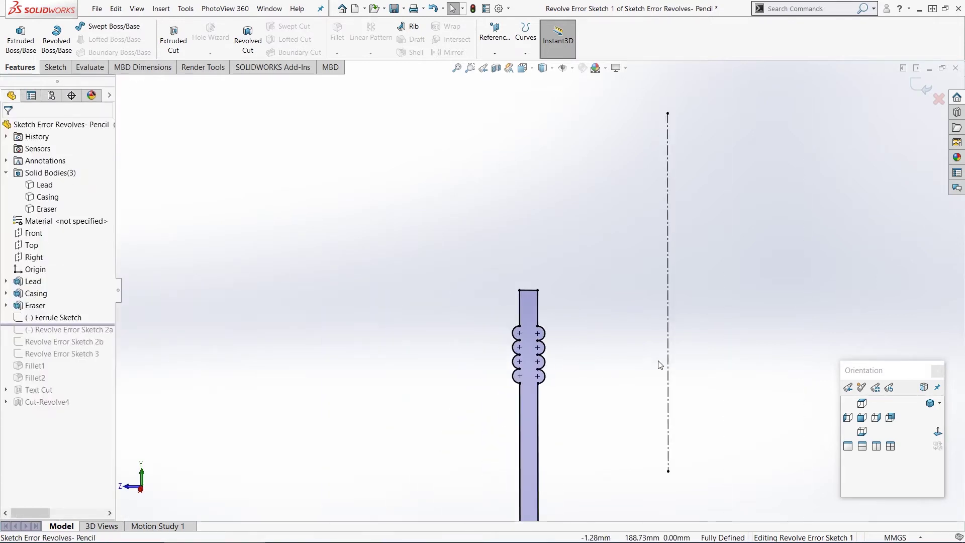
pyautogui.click(56, 38)
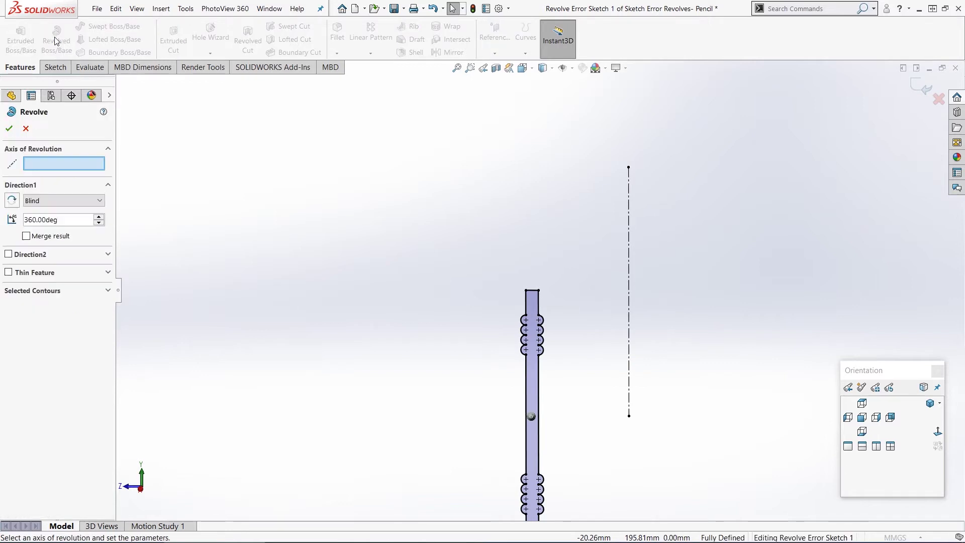
pyautogui.click(628, 216)
pyautogui.press('f')
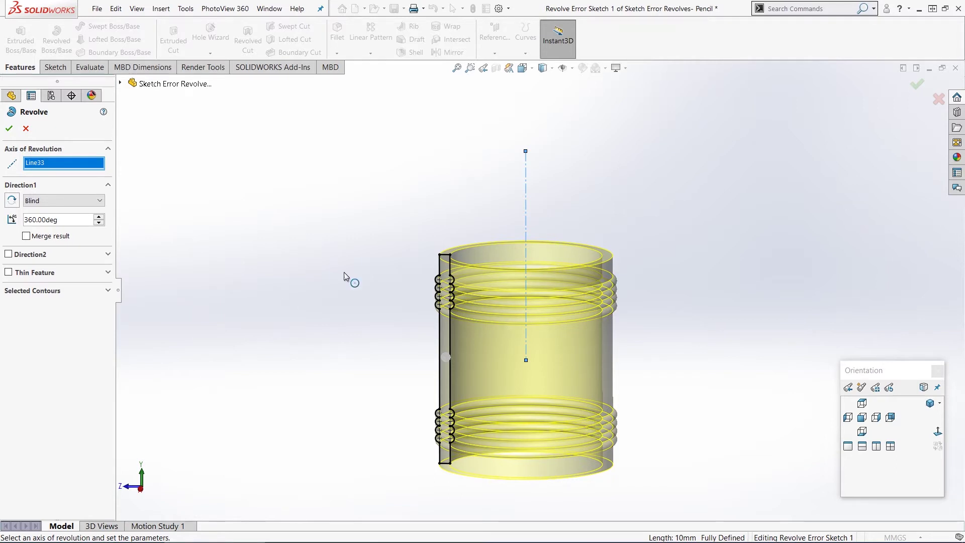
pyautogui.hotkey('ctrl', 'z')
# - Undo the endpoint merge to reopen the corner gap, then fit the sketch in view
pyautogui.scroll(-10, 437, 258)
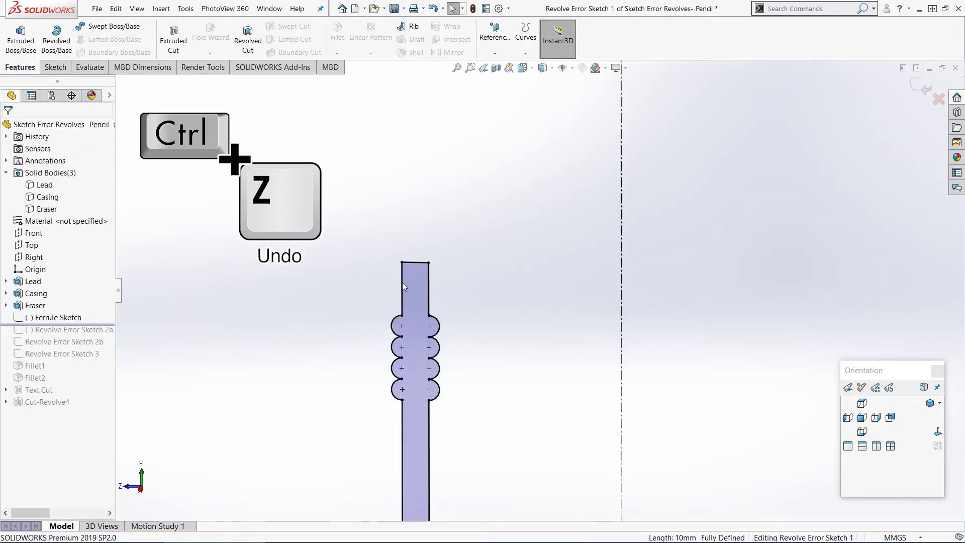
pyautogui.hotkey('ctrl', 'z')
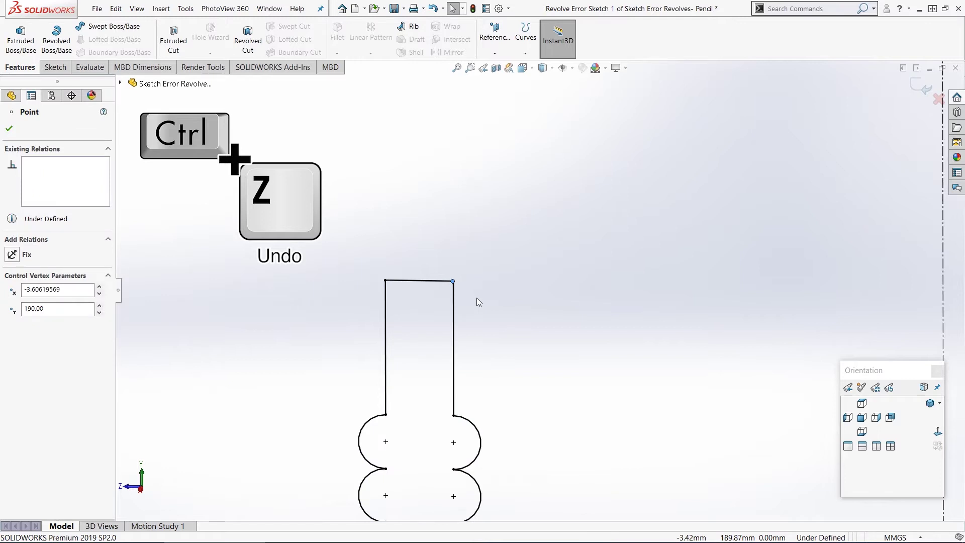
pyautogui.scroll(-5, 466, 291)
pyautogui.scroll(15, 580, 319)
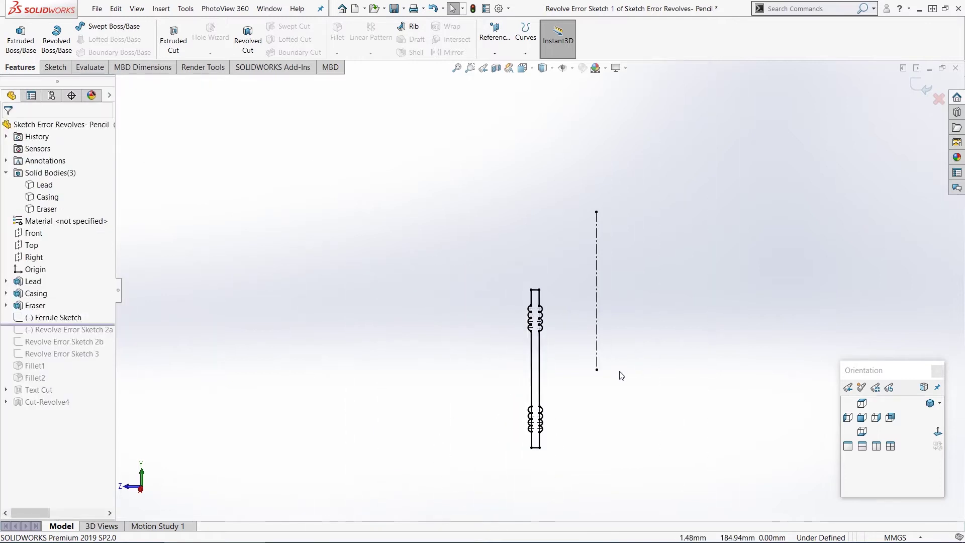
pyautogui.press('f')
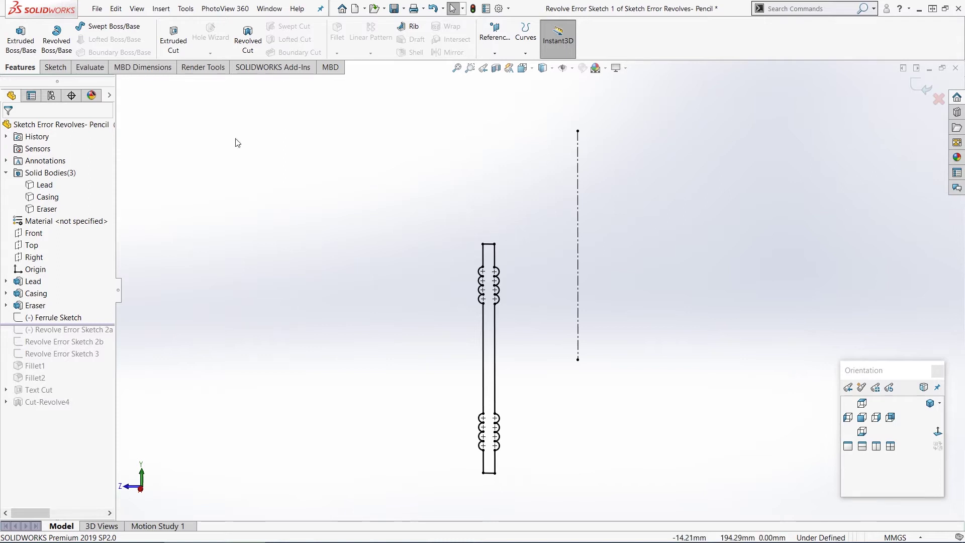
pyautogui.click(21, 40)
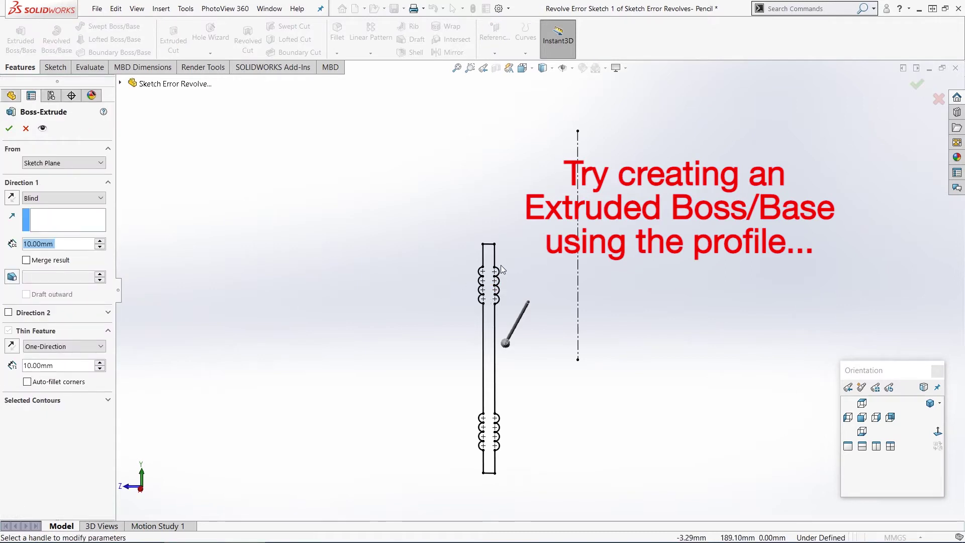
pyautogui.click(54, 405)
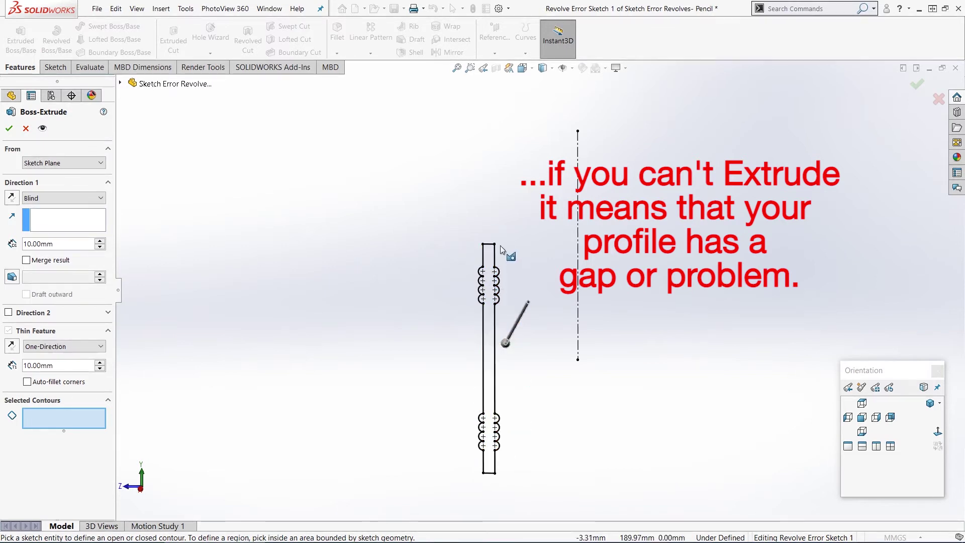
pyautogui.click(25, 129)
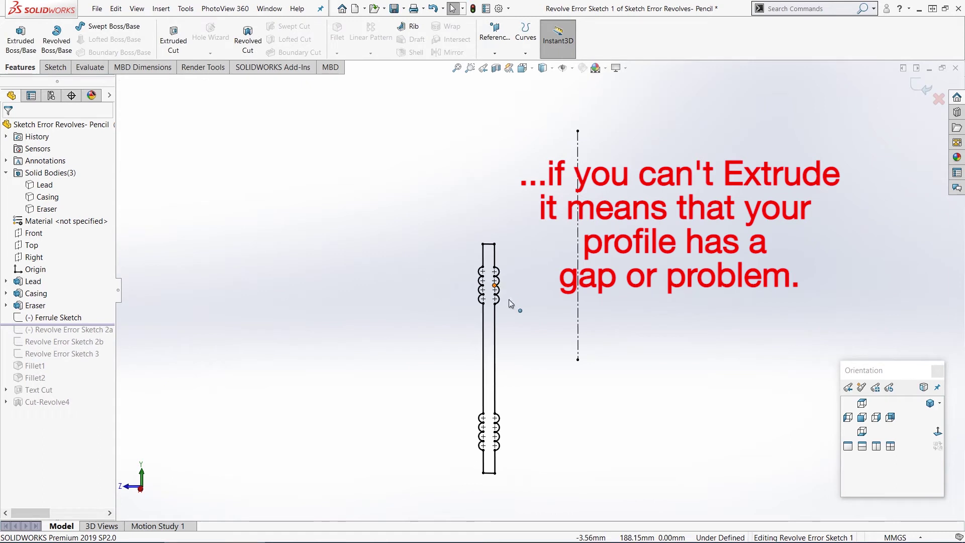
pyautogui.scroll(-2, 545, 382)
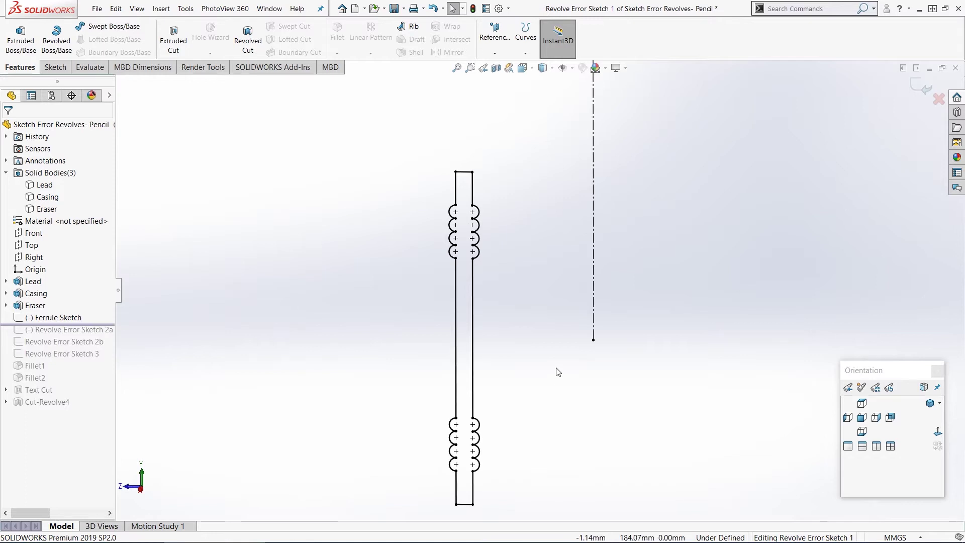
pyautogui.rightClick(474, 275)
pyautogui.click(514, 280)
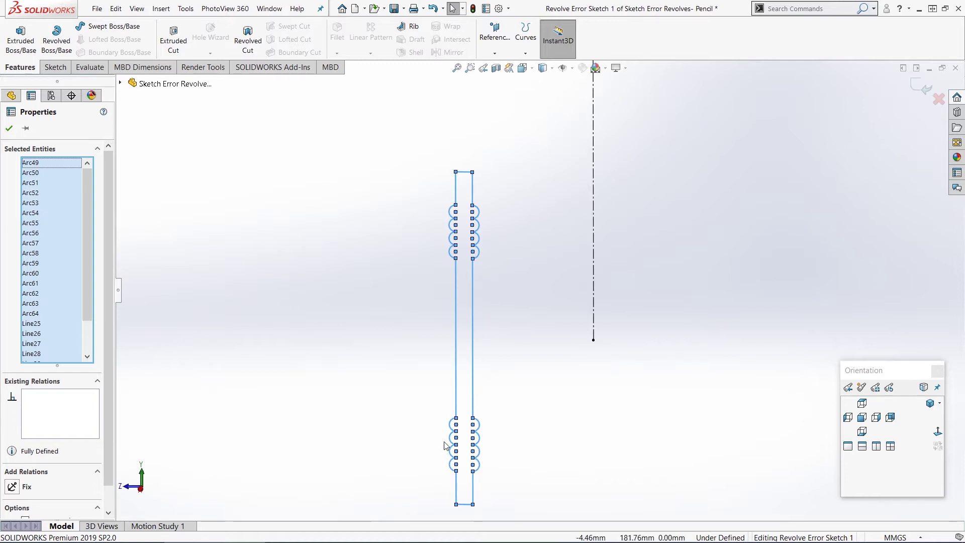
pyautogui.click(547, 292)
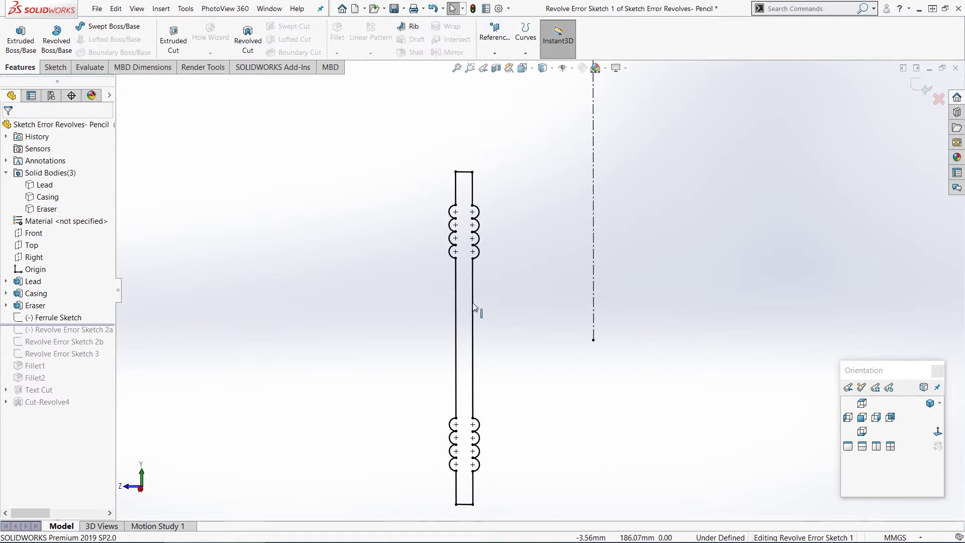
pyautogui.click(455, 304)
pyautogui.press('Delete')
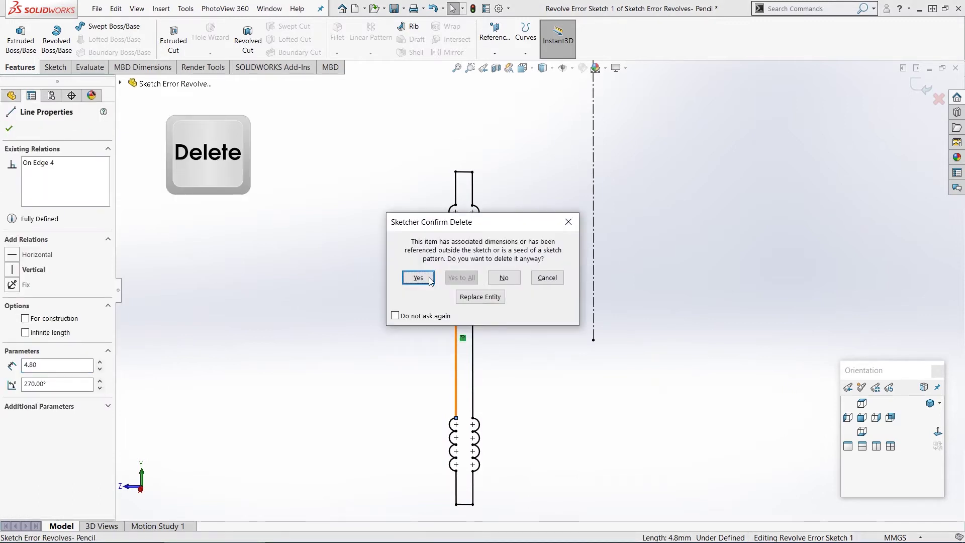
pyautogui.click(422, 279)
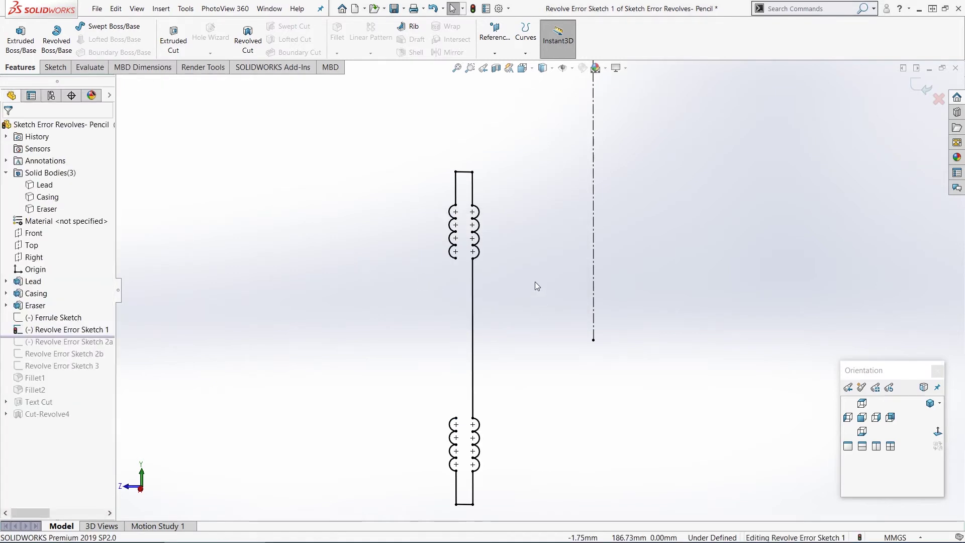
pyautogui.click(472, 191)
pyautogui.rightClick(472, 191)
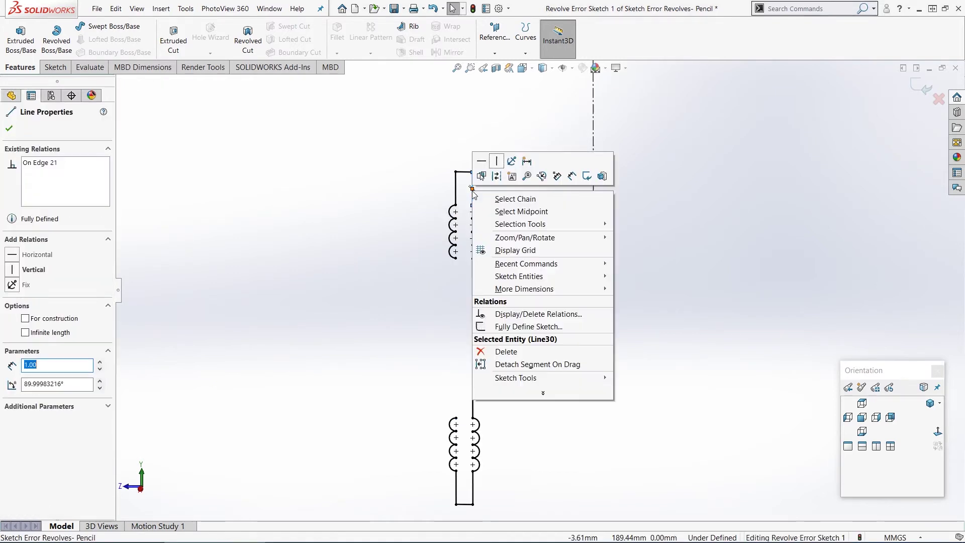
pyautogui.click(512, 199)
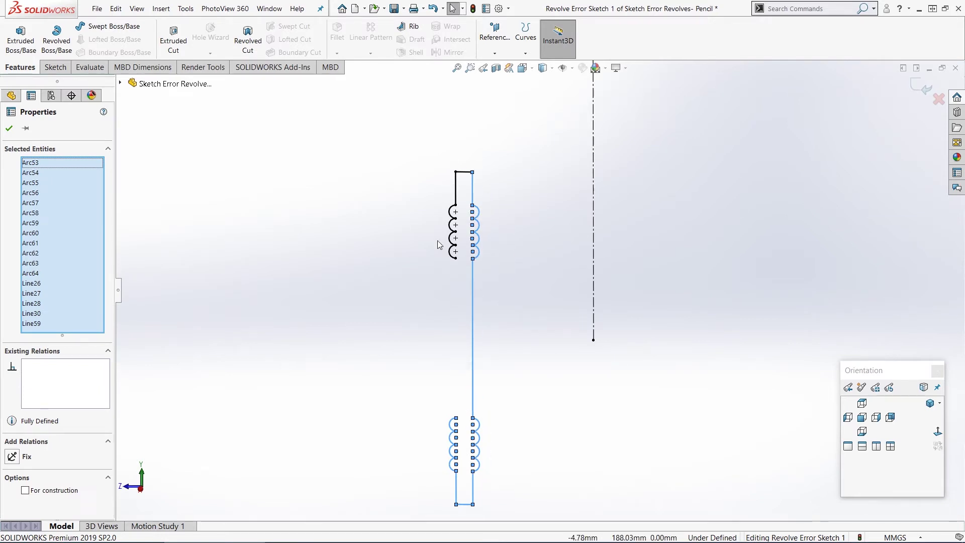
pyautogui.click(430, 279)
pyautogui.hotkey('ctrl', 'z')
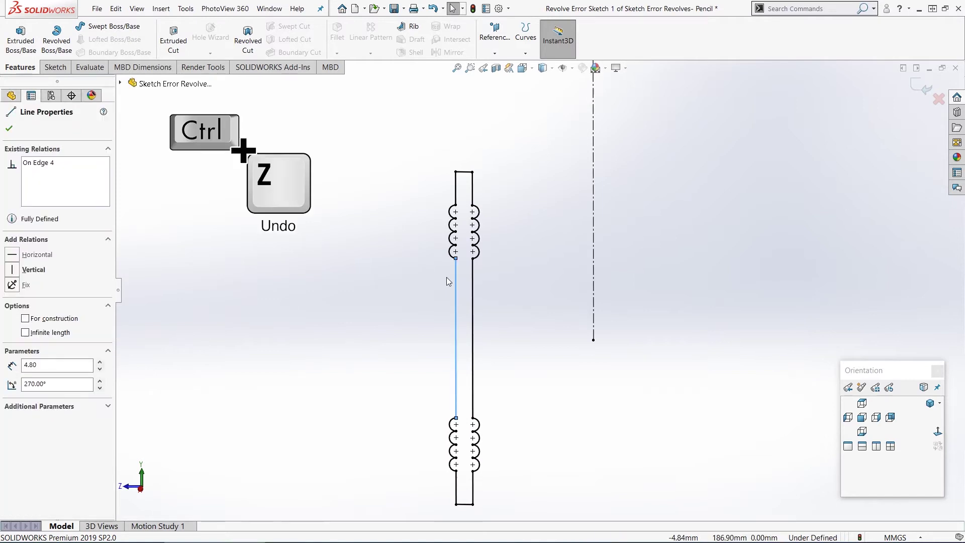
pyautogui.click(550, 309)
pyautogui.scroll(-10, 497, 211)
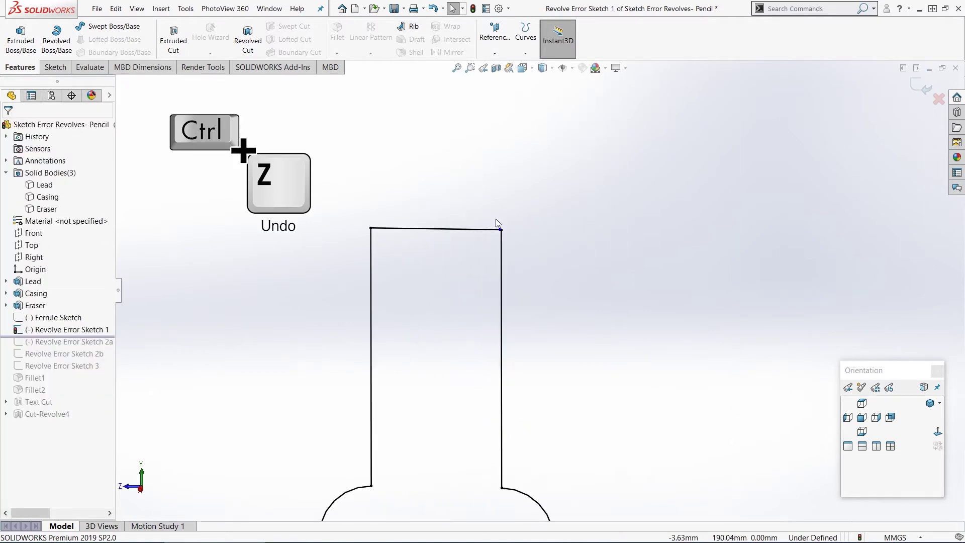
# - Snap the top line's end onto the vertical line's corner, then preview a revolve about Line33 and cancel
pyautogui.scroll(-5, 496, 219)
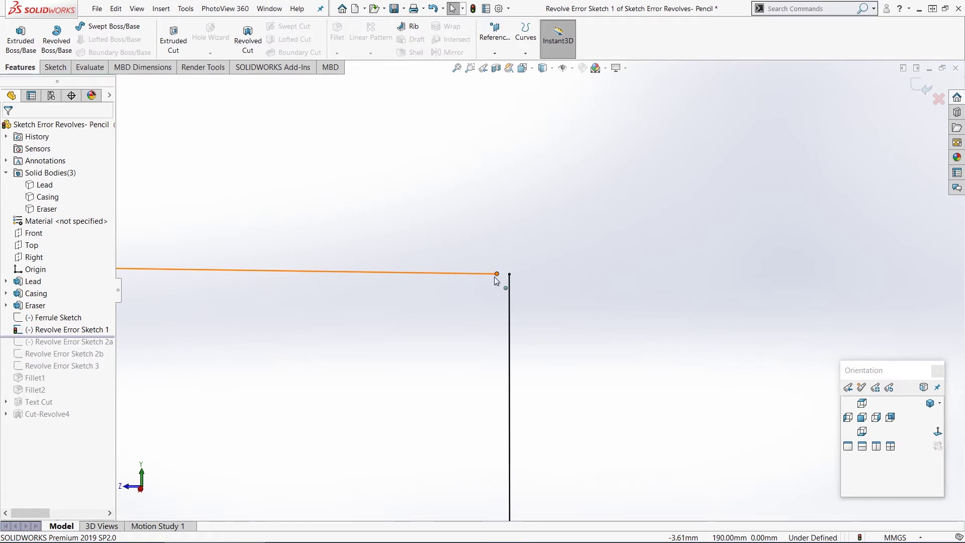
pyautogui.moveTo(498, 275); pyautogui.dragTo(519, 283)
pyautogui.click(714, 352)
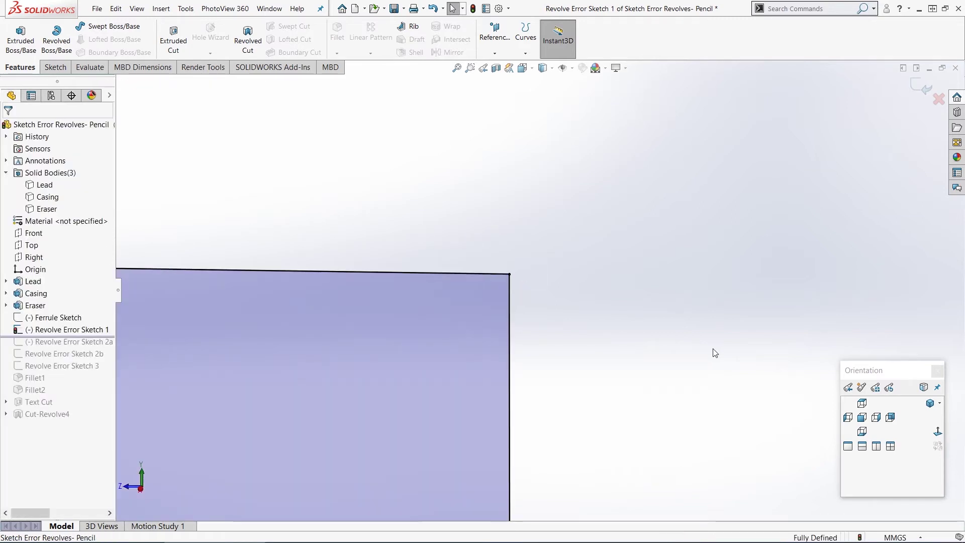
pyautogui.scroll(1, 718, 358)
pyautogui.scroll(6, 719, 357)
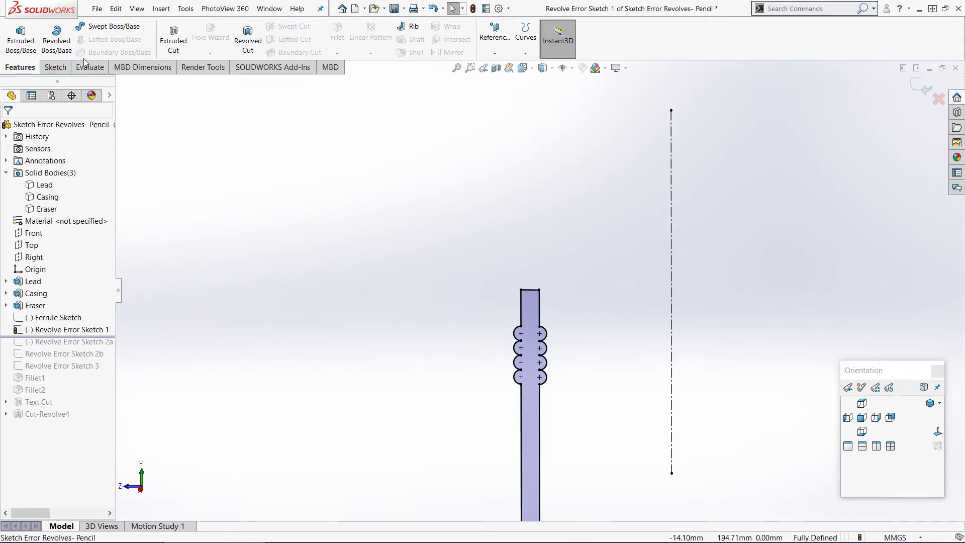
pyautogui.click(671, 180)
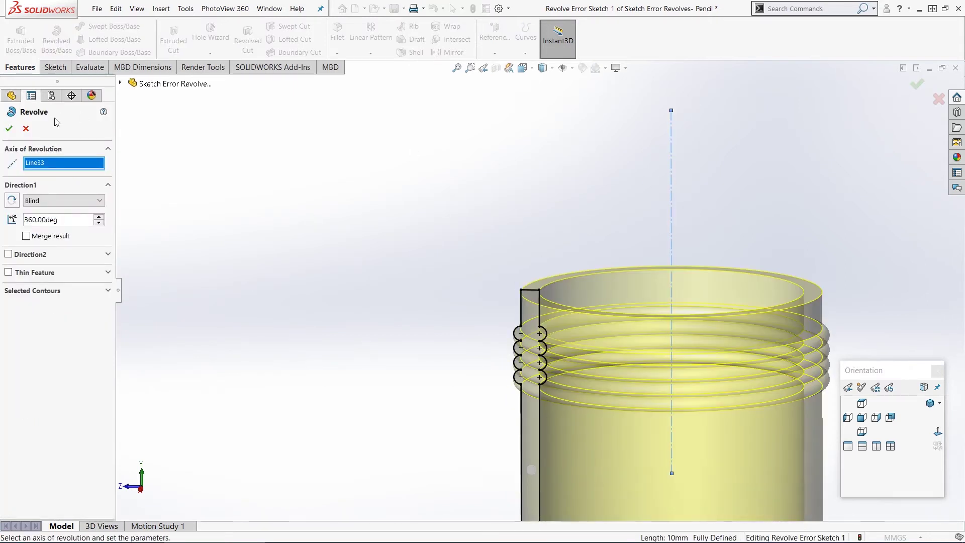
pyautogui.click(25, 128)
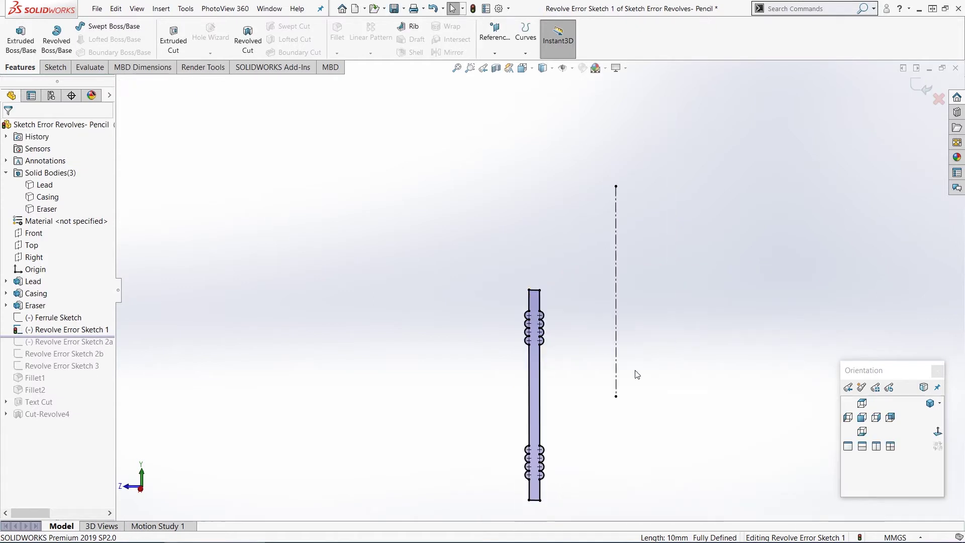
# - Make the ferrule profile's top edge line For construction
pyautogui.scroll(-5, 634, 375)
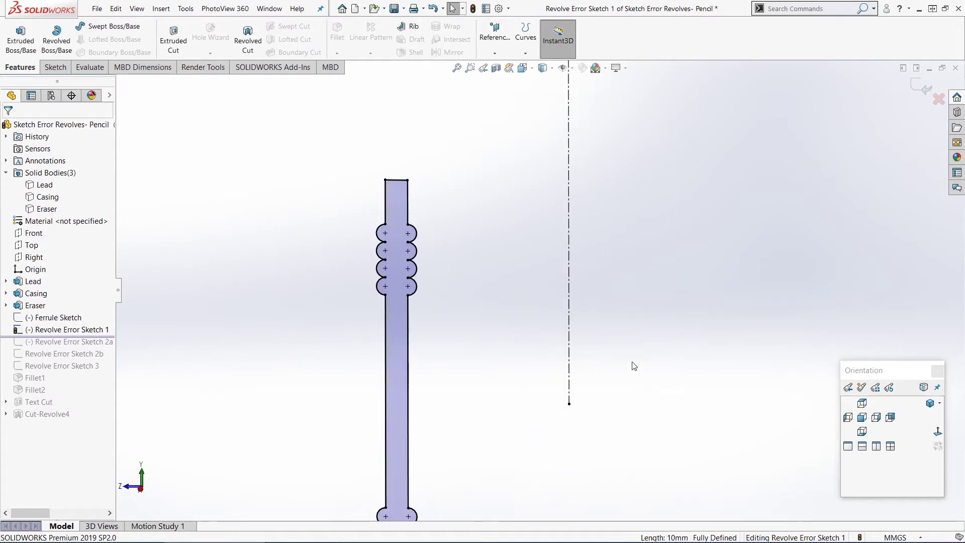
pyautogui.scroll(-2, 416, 245)
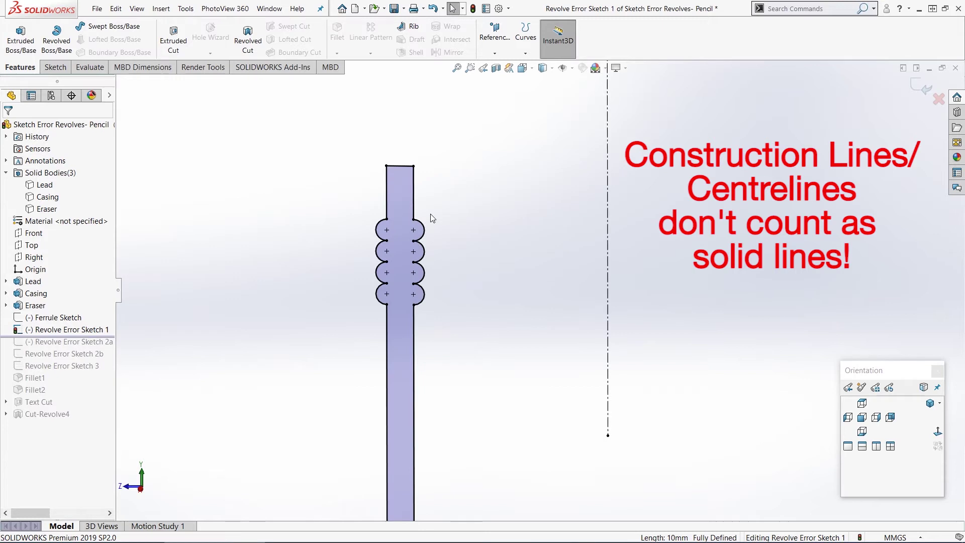
pyautogui.click(408, 165)
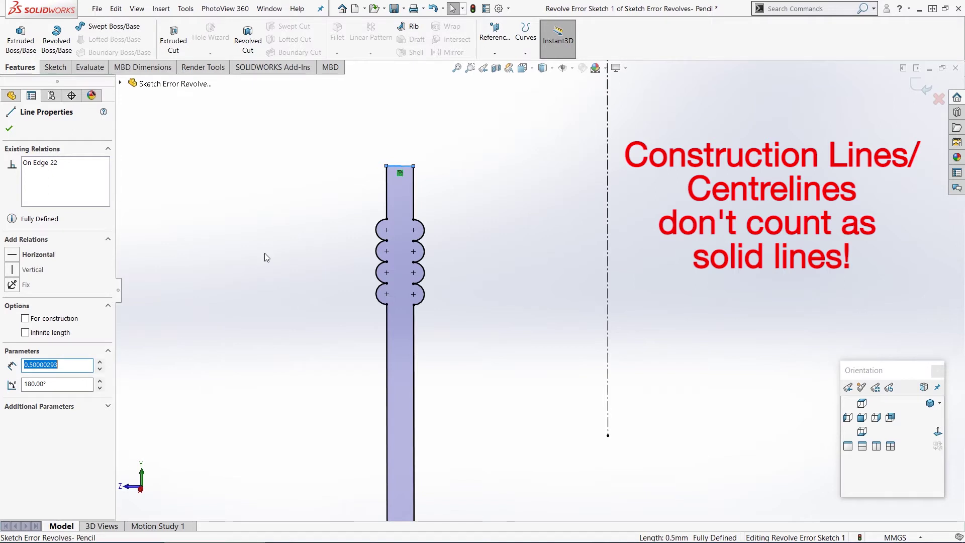
pyautogui.click(69, 317)
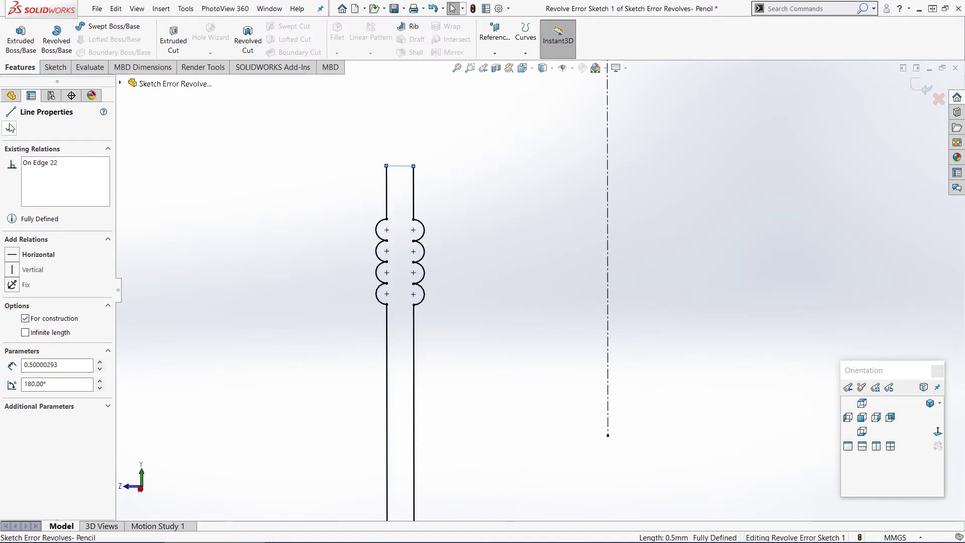
pyautogui.click(9, 128)
# - Start a revolve of the sketch with R and accept the open-sketch warning
pyautogui.scroll(4, 523, 345)
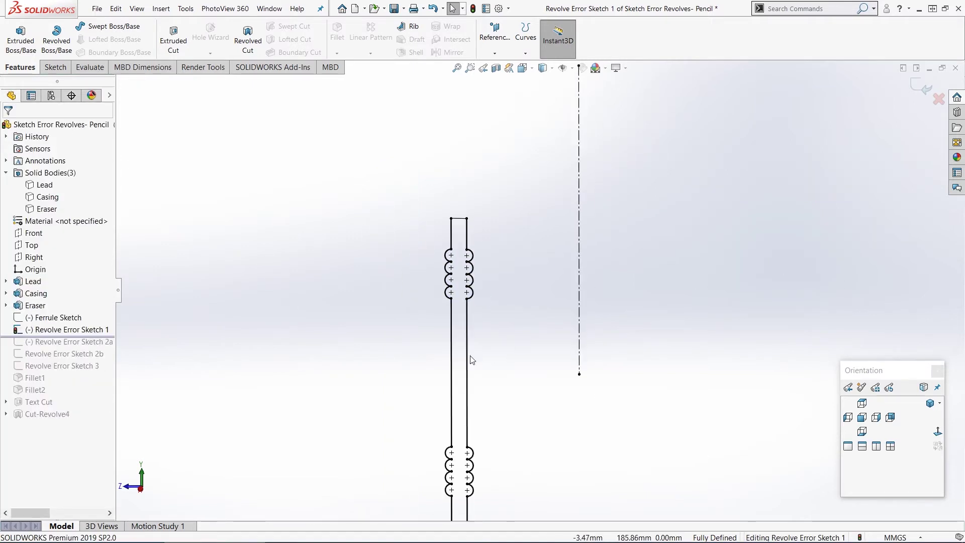
pyautogui.press('r')
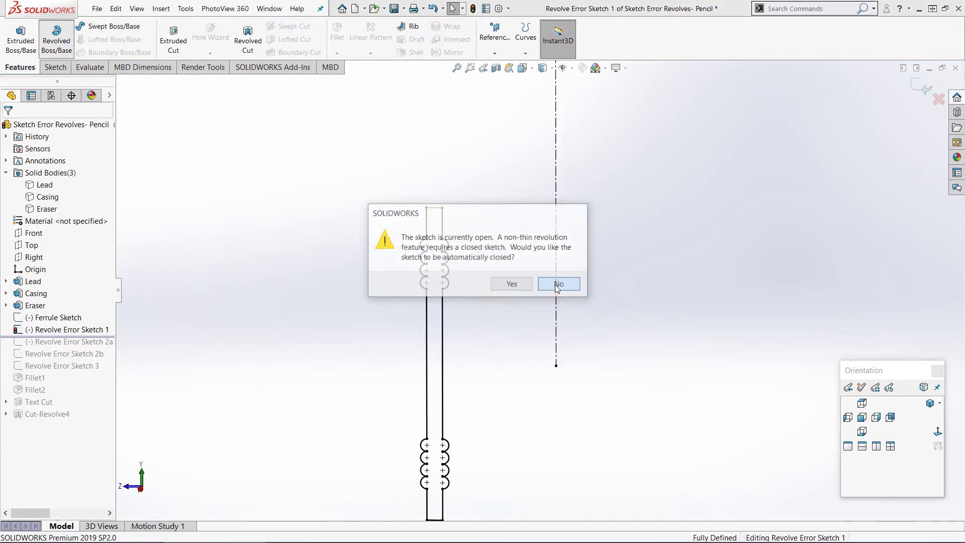
pyautogui.press('Return')
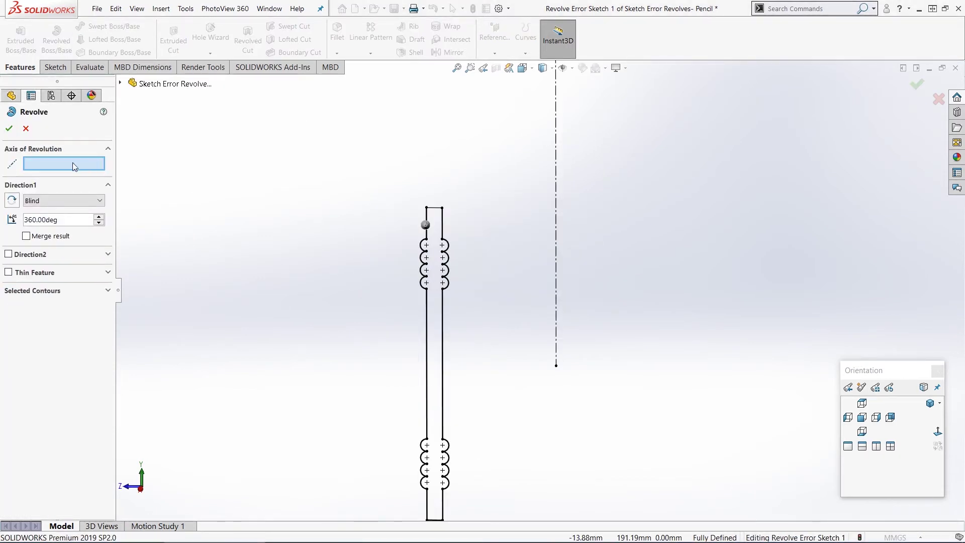
# - Try the revolve about the centreline, then cancel it after it fails
pyautogui.click(556, 190)
pyautogui.click(7, 129)
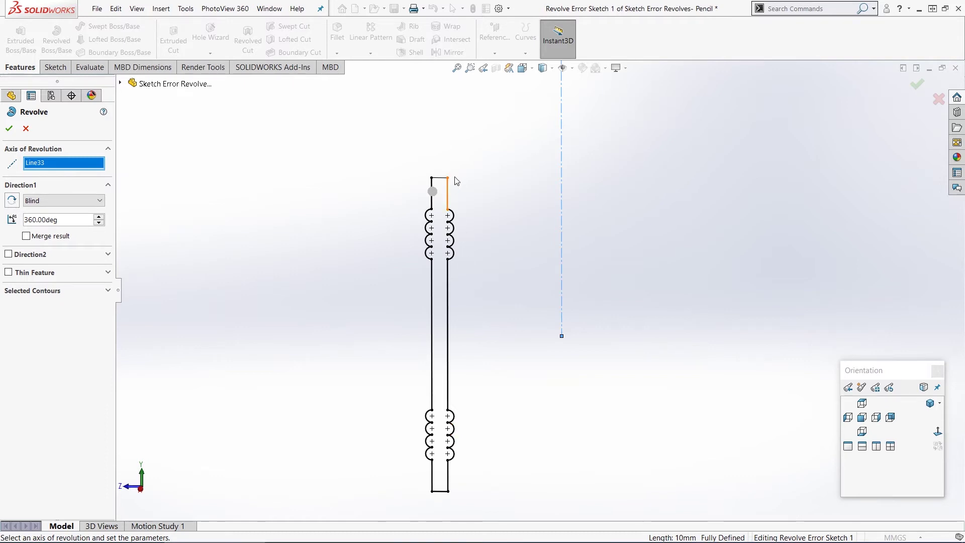
pyautogui.scroll(-5, 438, 175)
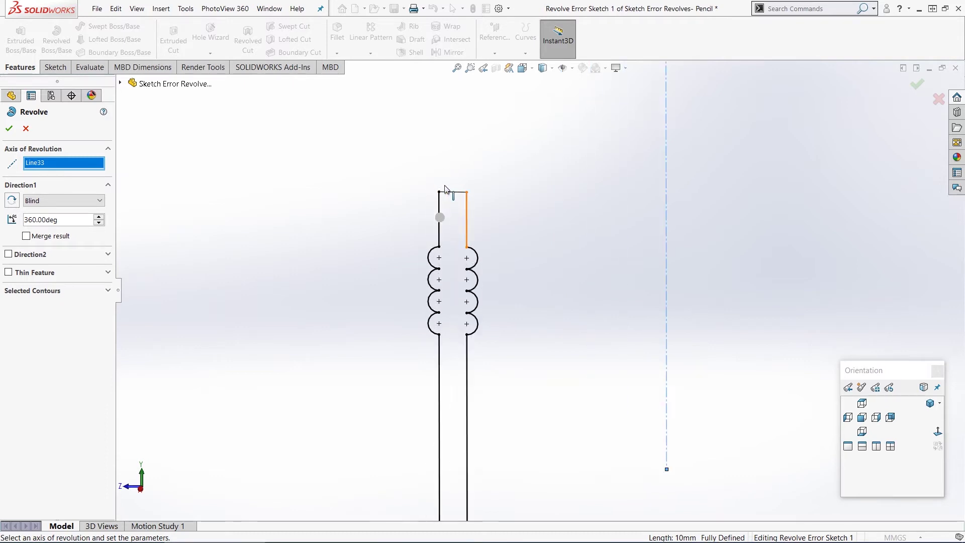
pyautogui.scroll(-4, 479, 212)
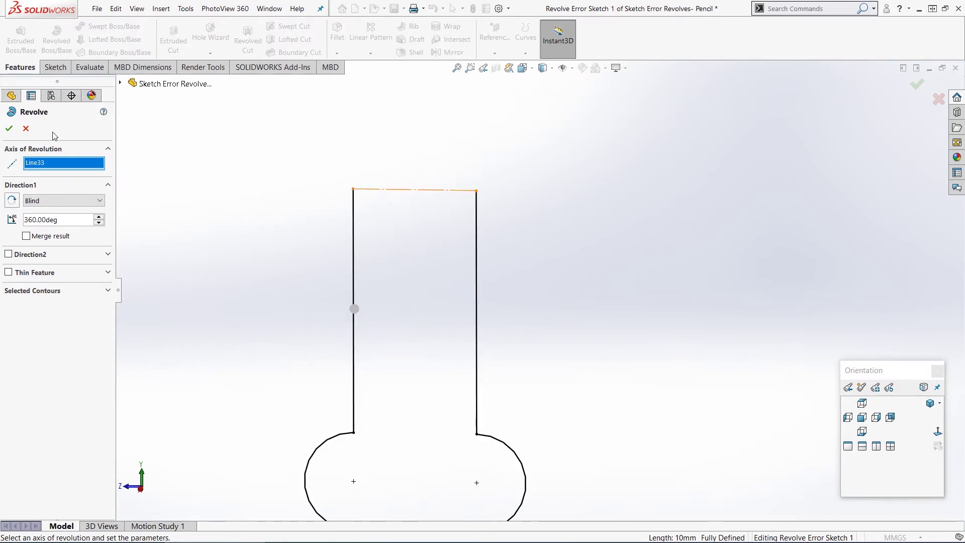
pyautogui.click(26, 128)
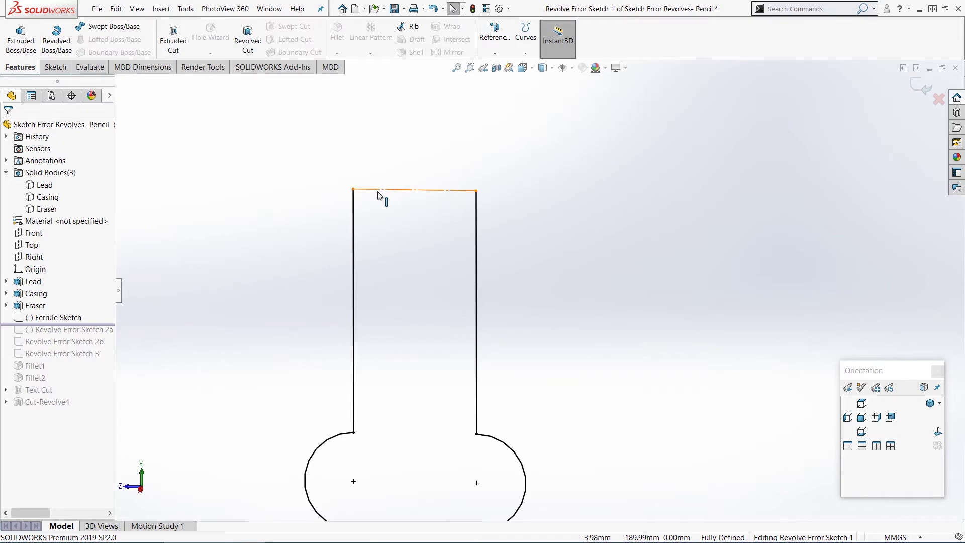
# - Turn the top construction line back into a solid line, closing the profile
pyautogui.click(462, 191)
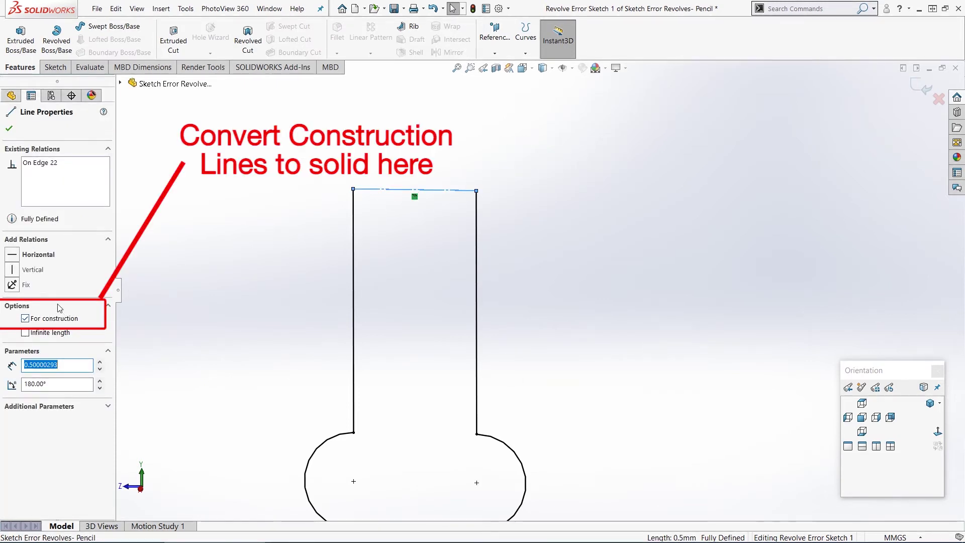
pyautogui.click(25, 319)
pyautogui.scroll(8, 541, 290)
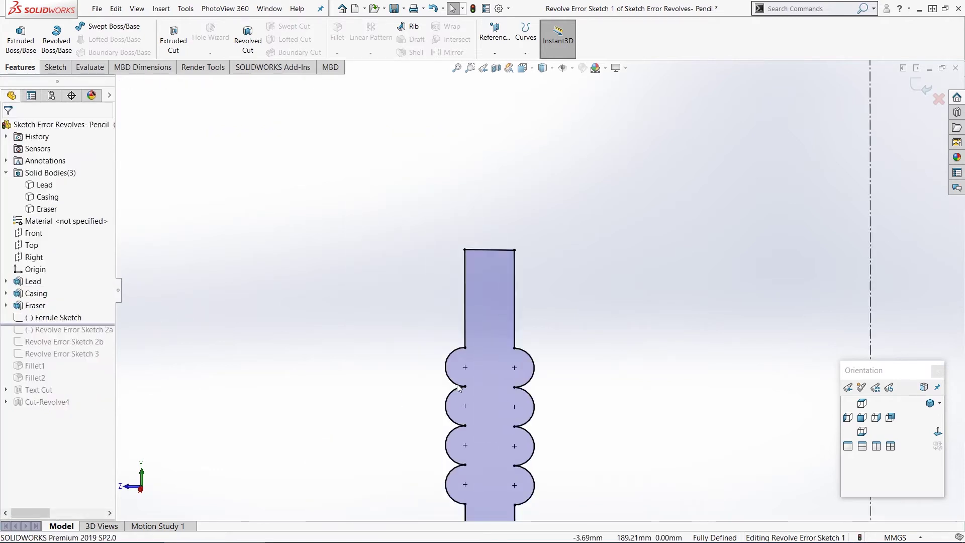
pyautogui.scroll(4, 567, 436)
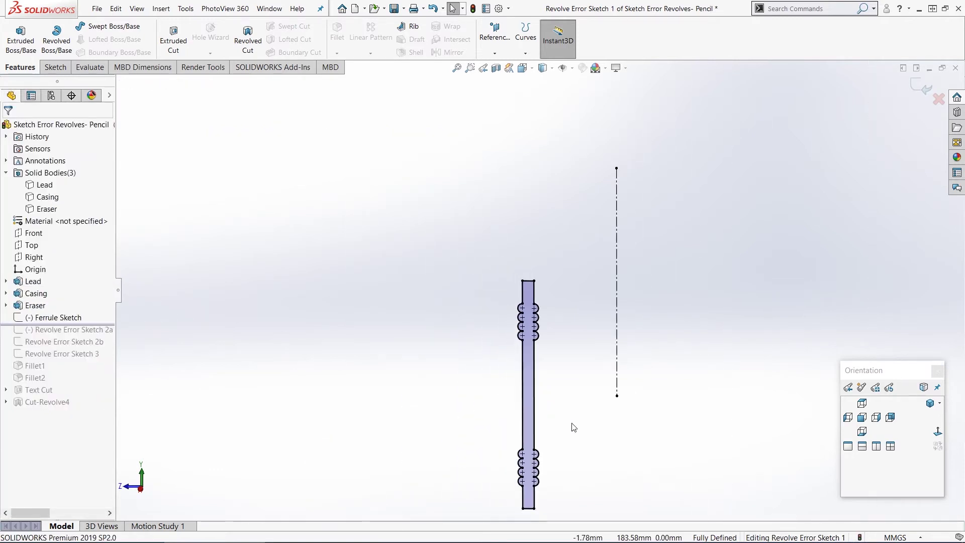
pyautogui.scroll(-2, 610, 388)
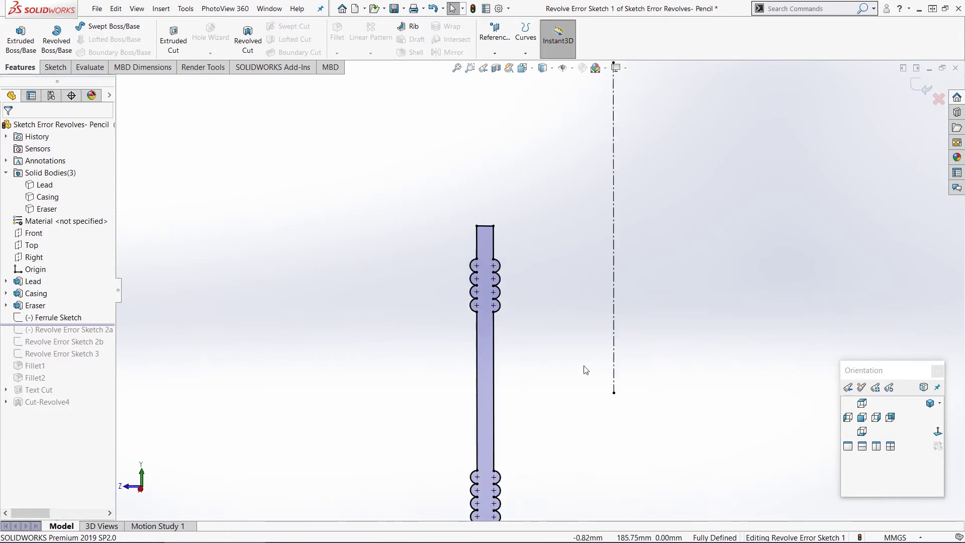
# - Preview a revolve about the centreline, cancel it, and exit the sketch
pyautogui.click(57, 35)
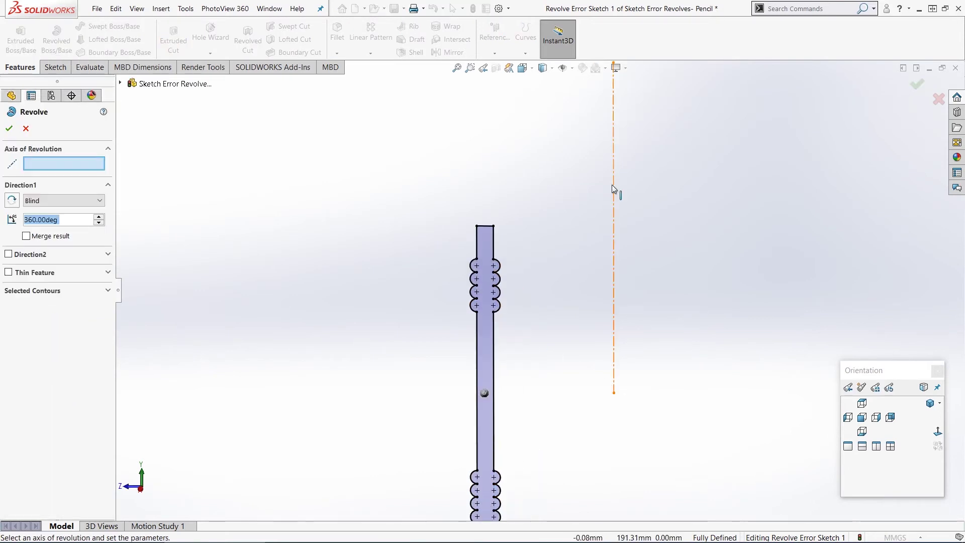
pyautogui.click(613, 185)
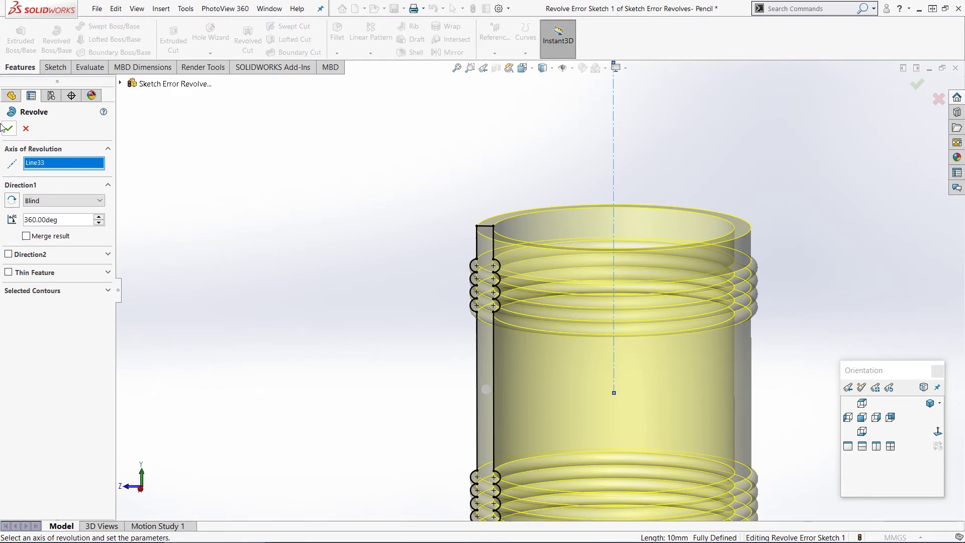
pyautogui.click(26, 129)
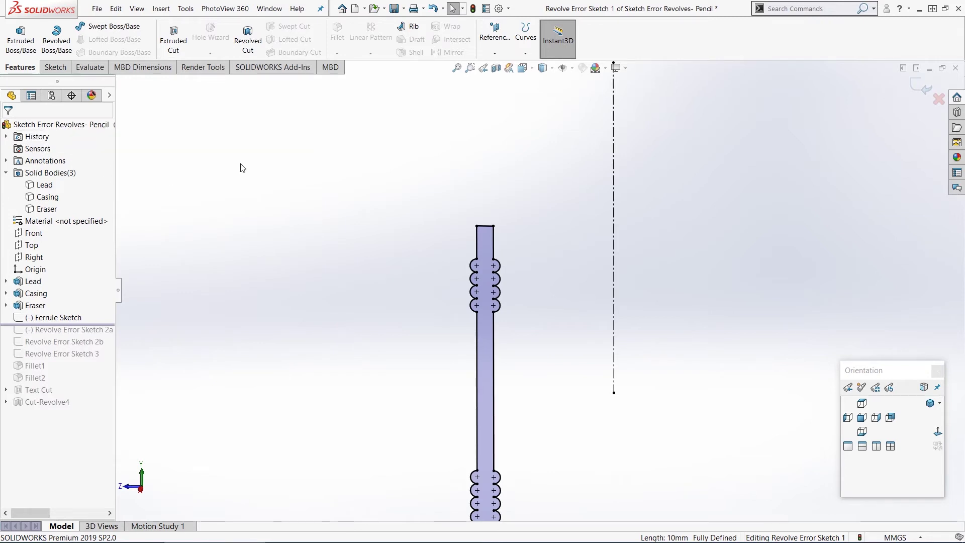
pyautogui.click(924, 88)
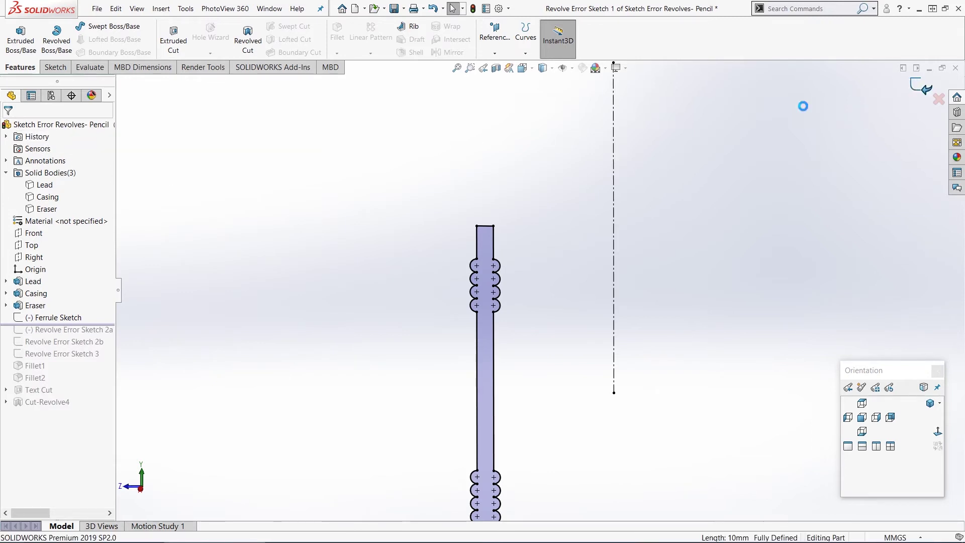
# - Roll the model forward past Revolve Error Sketch 2a and edit that sketch
pyautogui.moveTo(118, 334); pyautogui.dragTo(99, 349)
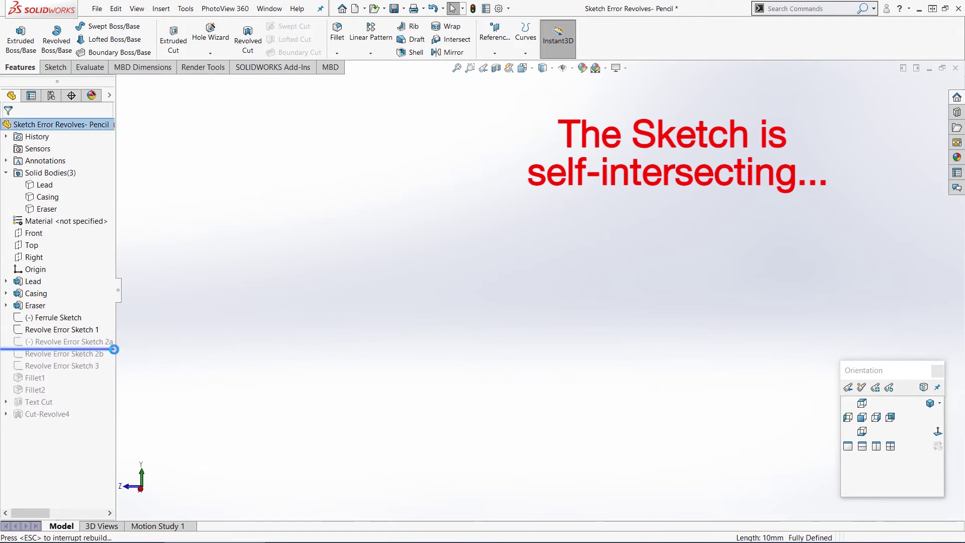
pyautogui.click(73, 342)
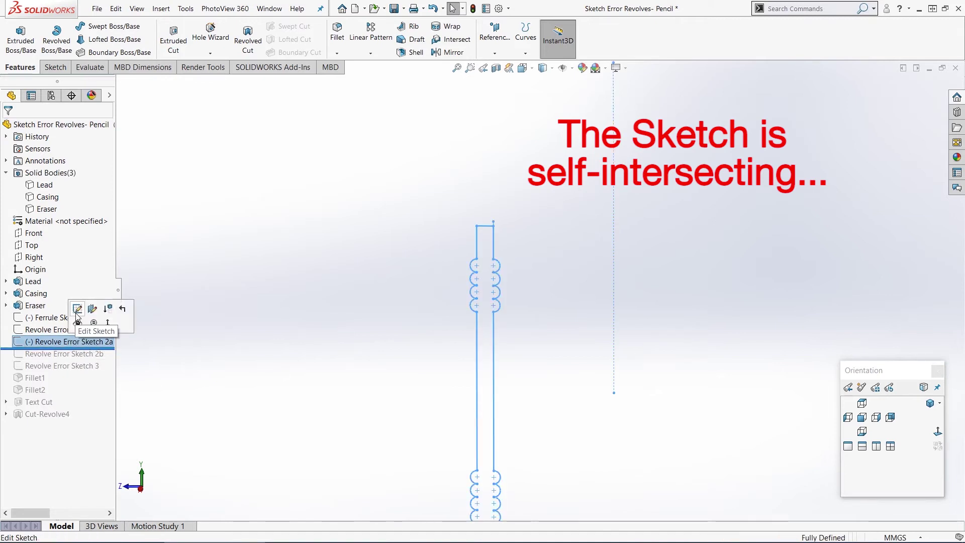
pyautogui.click(77, 313)
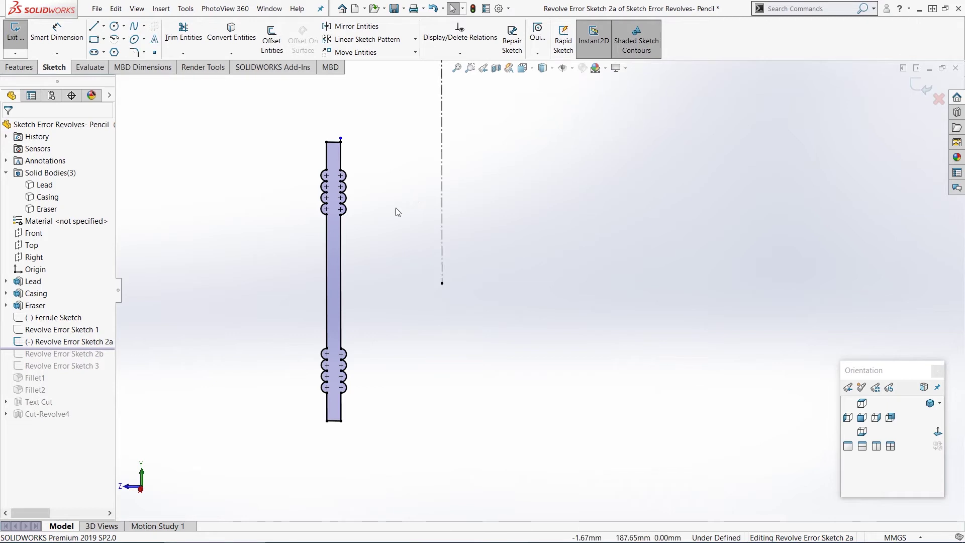
# - Test the closed profile region with a trial Extruded Boss/Base, then cancel it
pyautogui.click(23, 68)
pyautogui.click(21, 38)
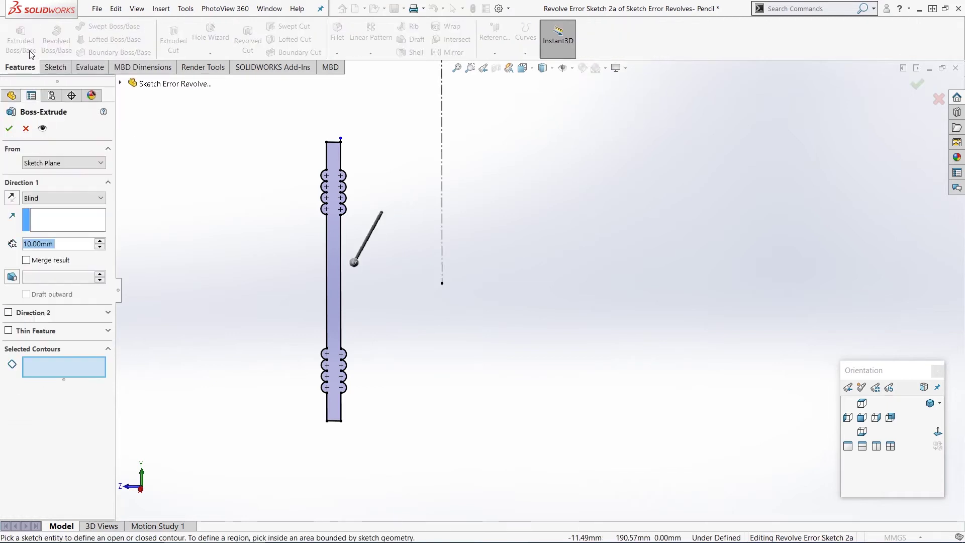
pyautogui.click(76, 370)
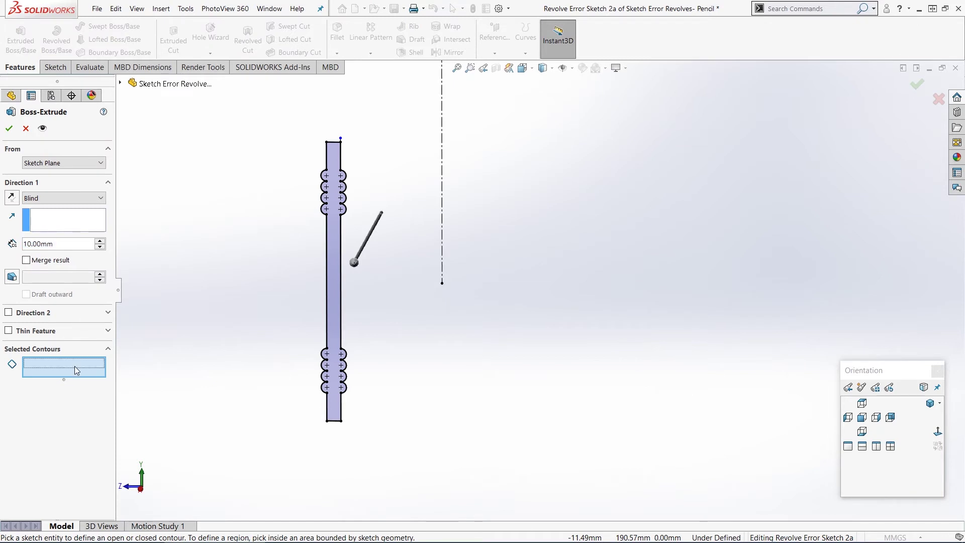
pyautogui.click(334, 221)
pyautogui.moveTo(343, 250); pyautogui.dragTo(452, 215, button='middle')
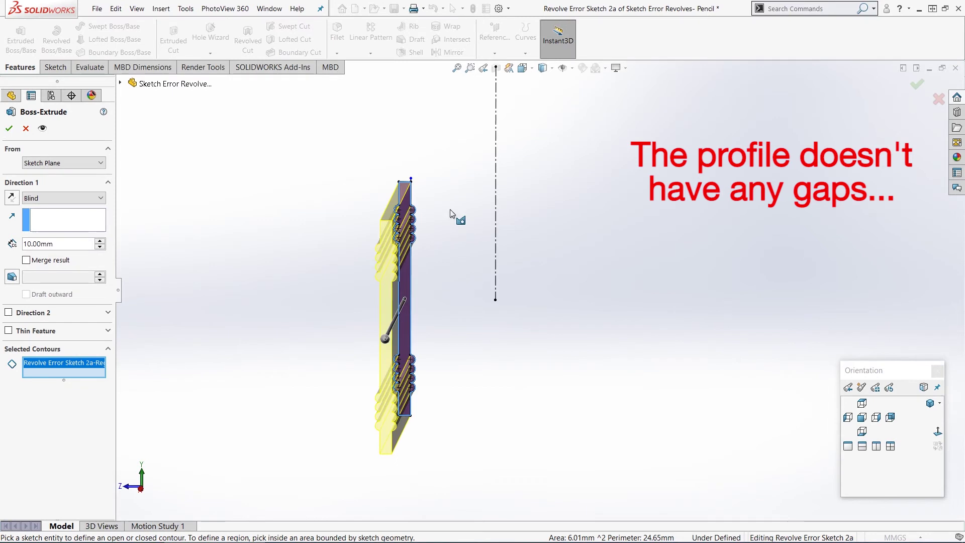
pyautogui.scroll(-3, 403, 237)
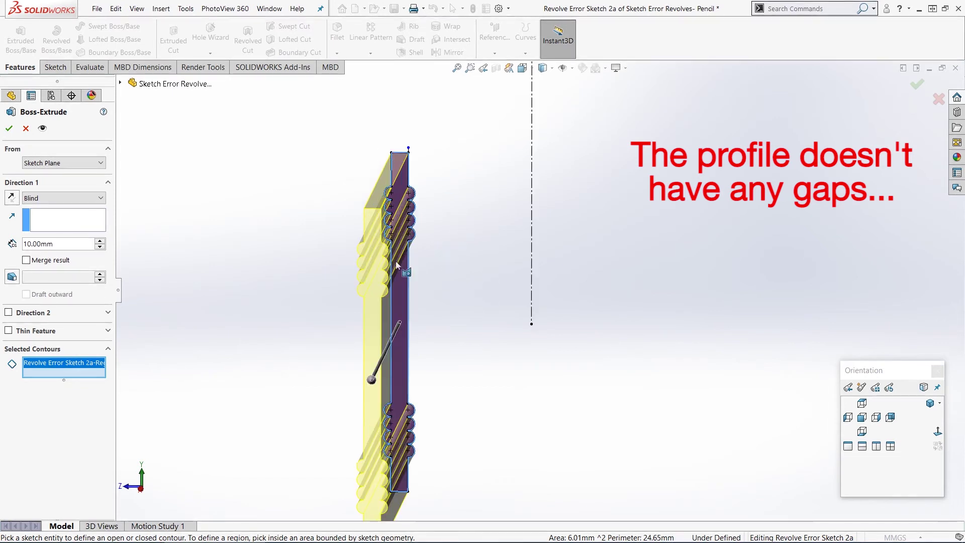
pyautogui.click(26, 128)
# - Try revolving the sketch about the centreline, then cancel the failed revolve
pyautogui.click(57, 37)
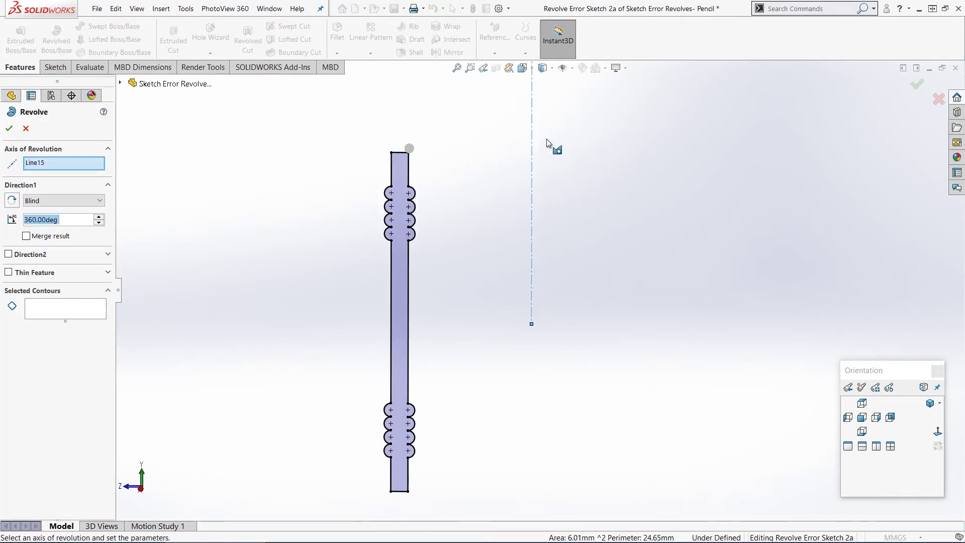
pyautogui.click(533, 133)
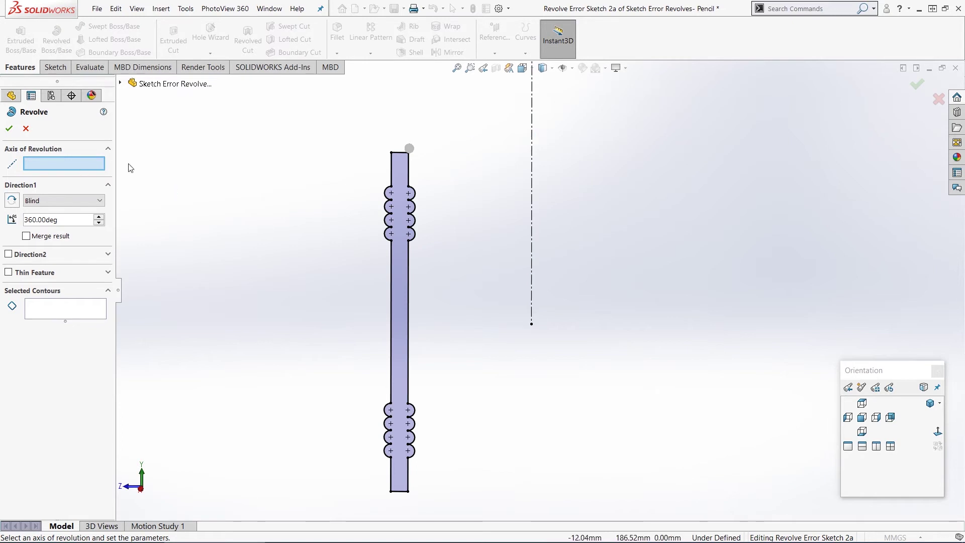
pyautogui.click(534, 182)
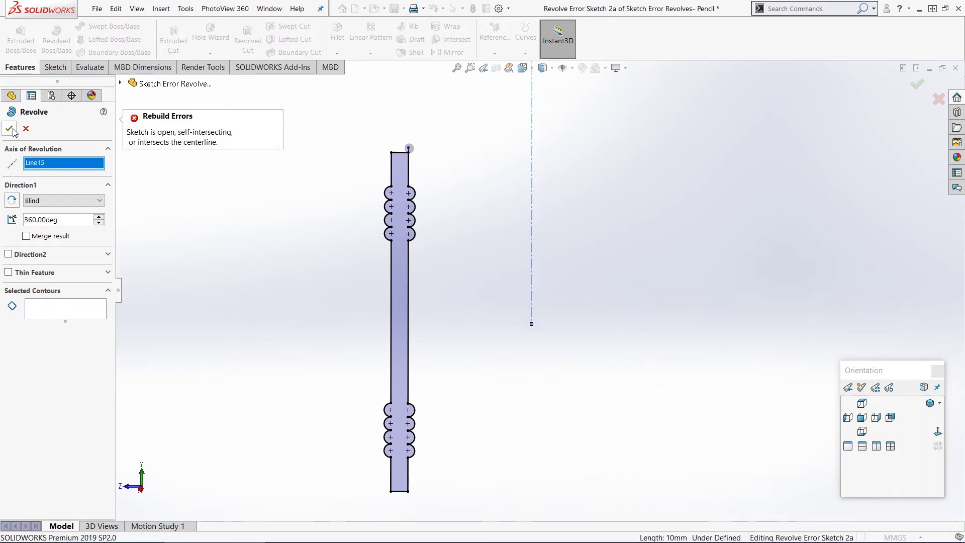
pyautogui.click(26, 128)
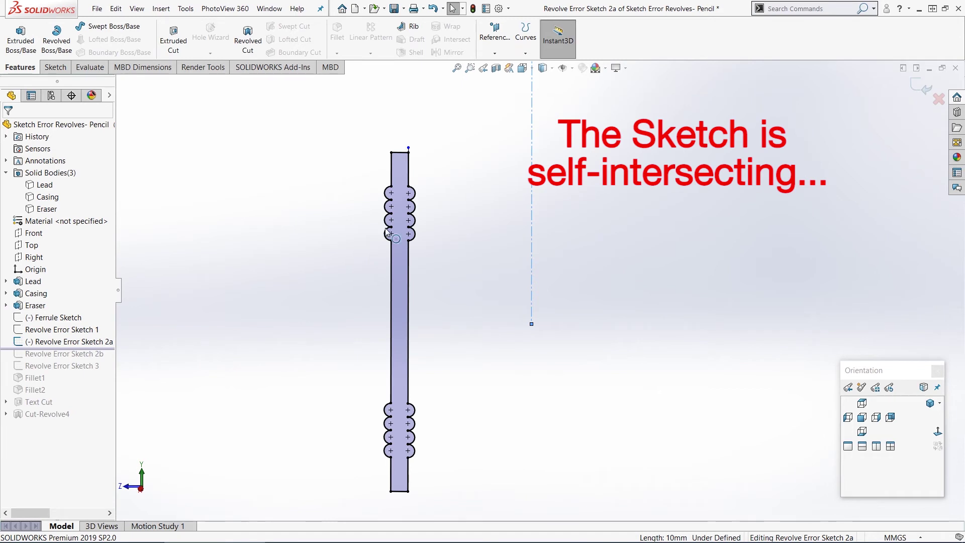
# - Delete the stray short line atop the profile and start a revolve around Line15
pyautogui.scroll(-10, 428, 183)
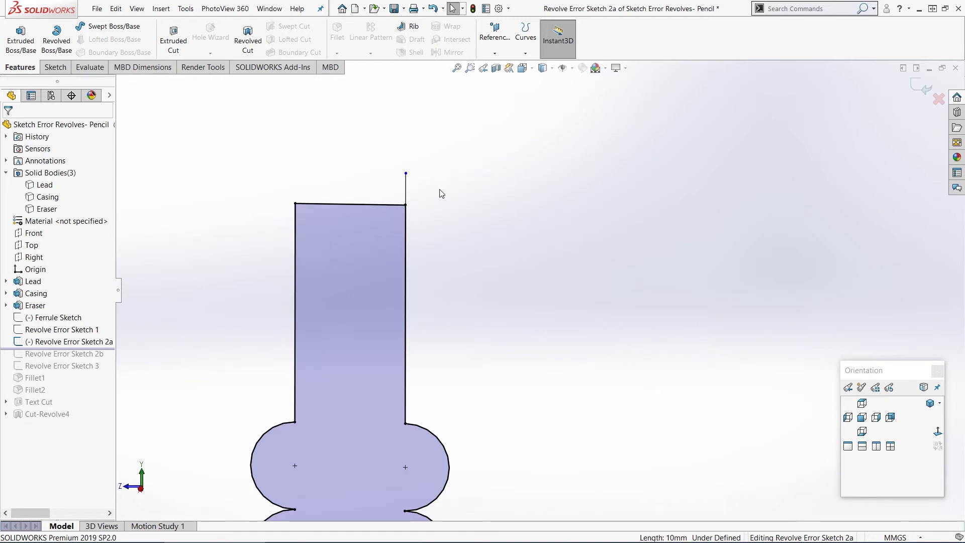
pyautogui.scroll(5, 543, 297)
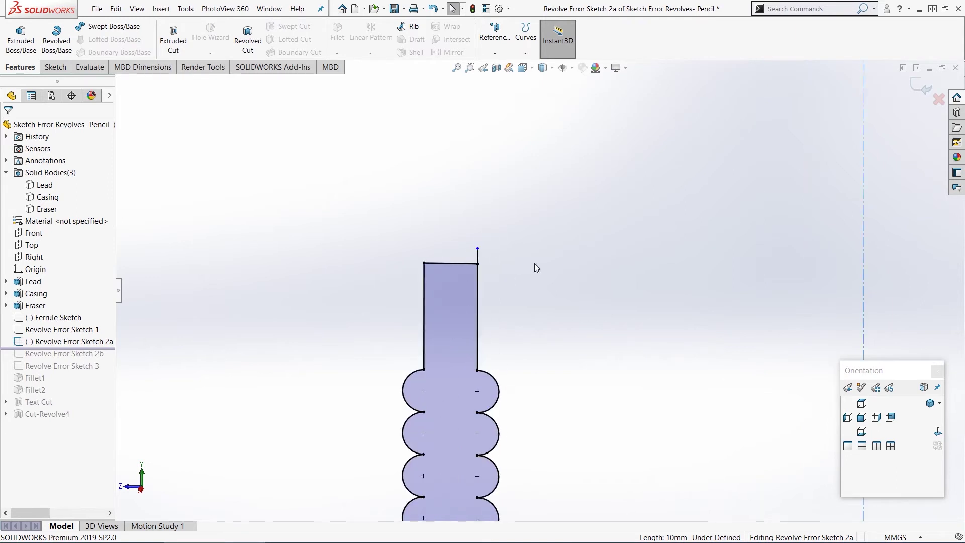
pyautogui.scroll(-3, 535, 264)
pyautogui.click(467, 256)
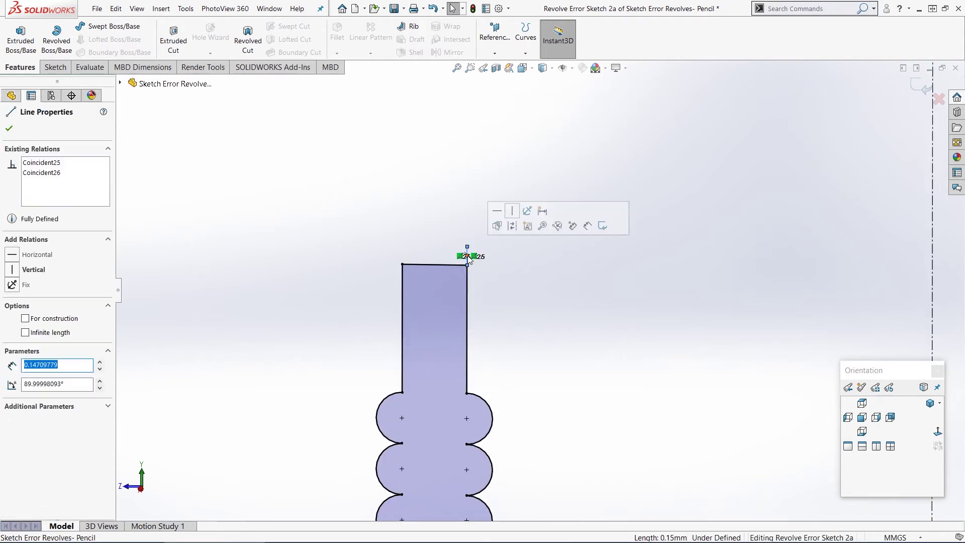
pyautogui.press('Delete')
pyautogui.press('f')
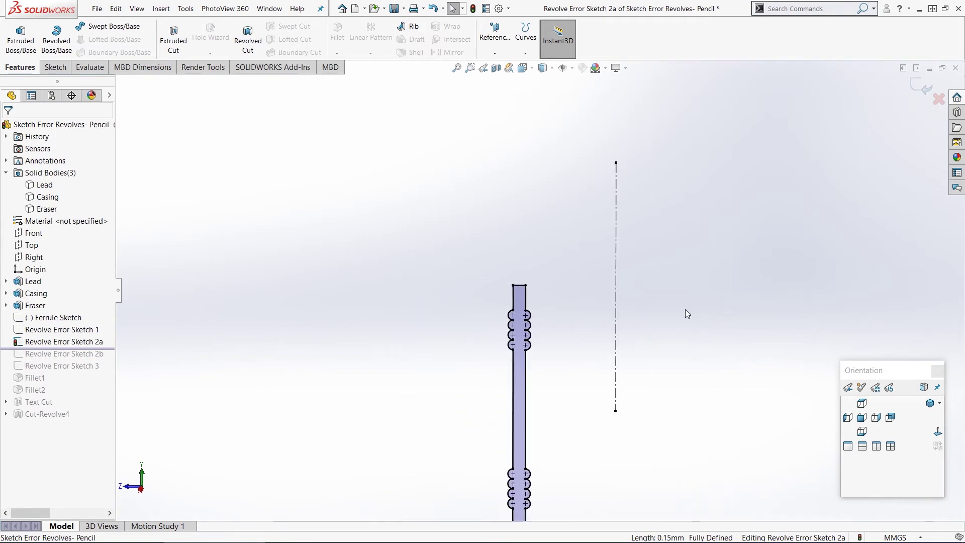
pyautogui.click(57, 38)
# - Cancel the revolve preview without creating a feature and exit Revolve Error Sketch 2a
pyautogui.press('f')
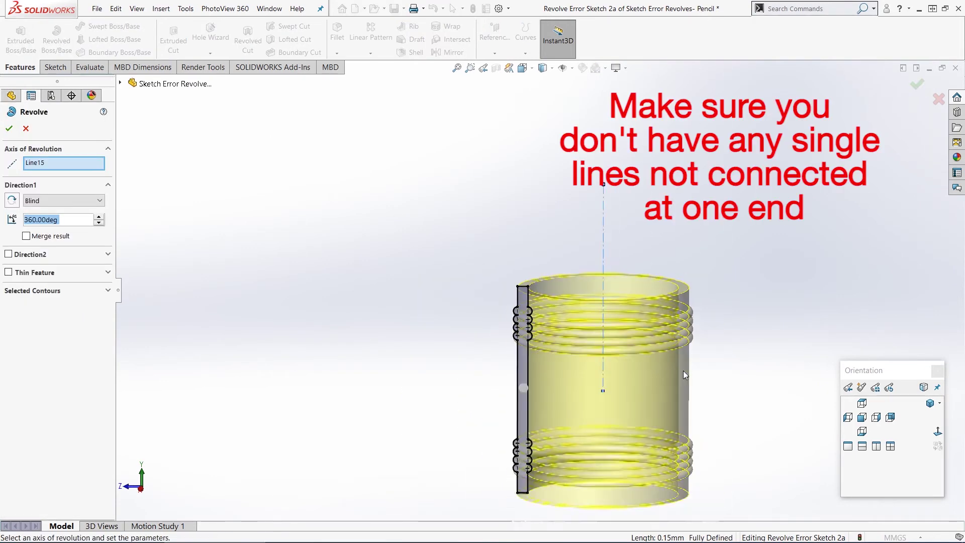
pyautogui.click(26, 128)
pyautogui.scroll(-6, 498, 236)
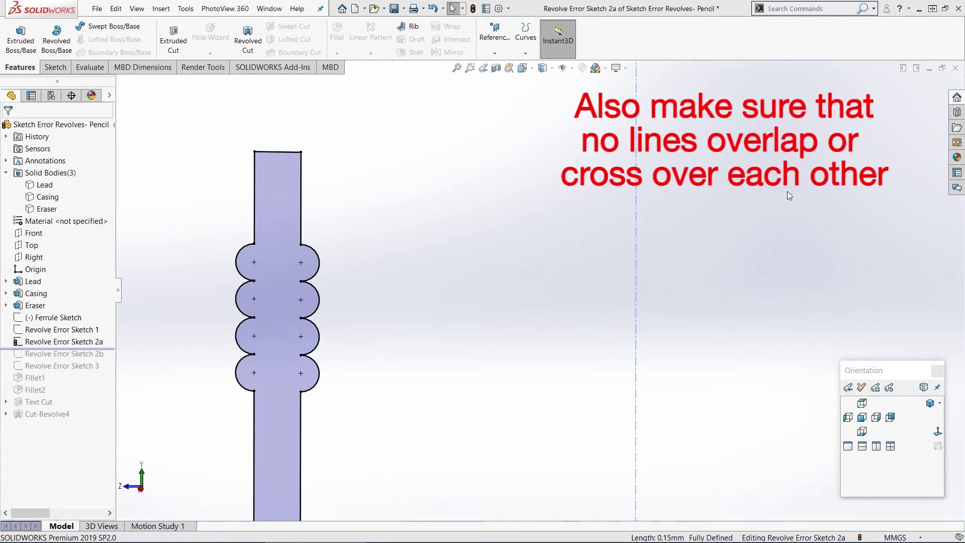
pyautogui.click(920, 87)
# - Roll forward to Revolve Error Sketch 3 and try revolving it about Line19, which reports a centerline error
pyautogui.moveTo(75, 348); pyautogui.dragTo(65, 372)
pyautogui.click(66, 366)
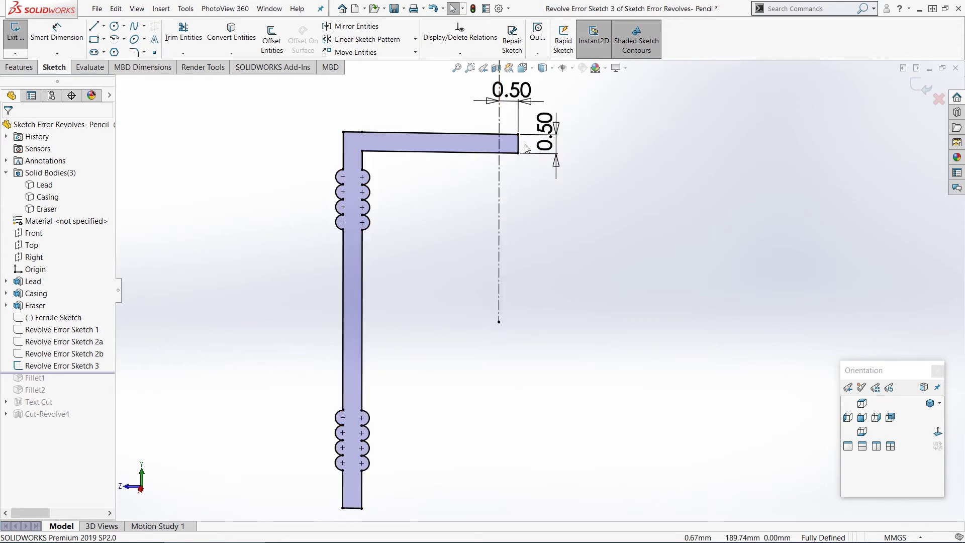
pyautogui.click(21, 67)
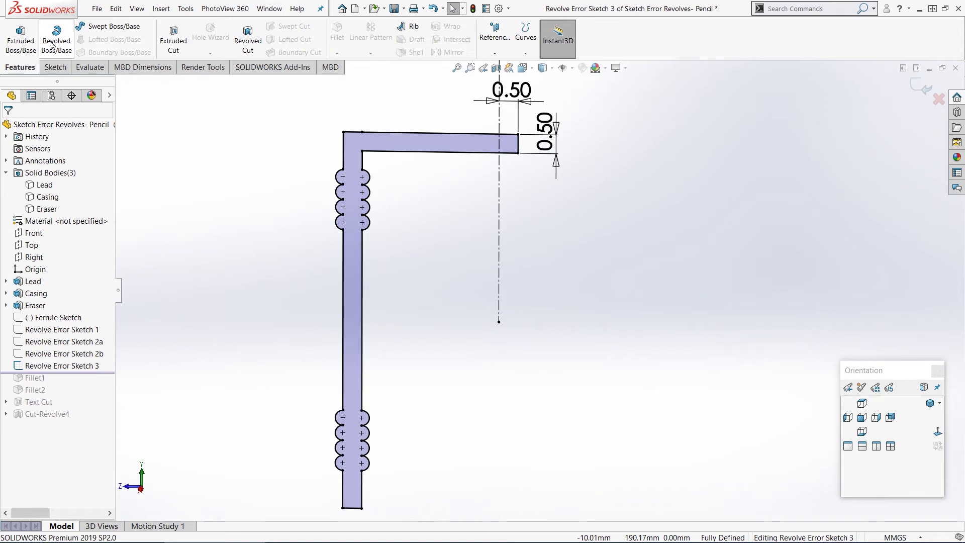
pyautogui.click(57, 36)
pyautogui.click(57, 166)
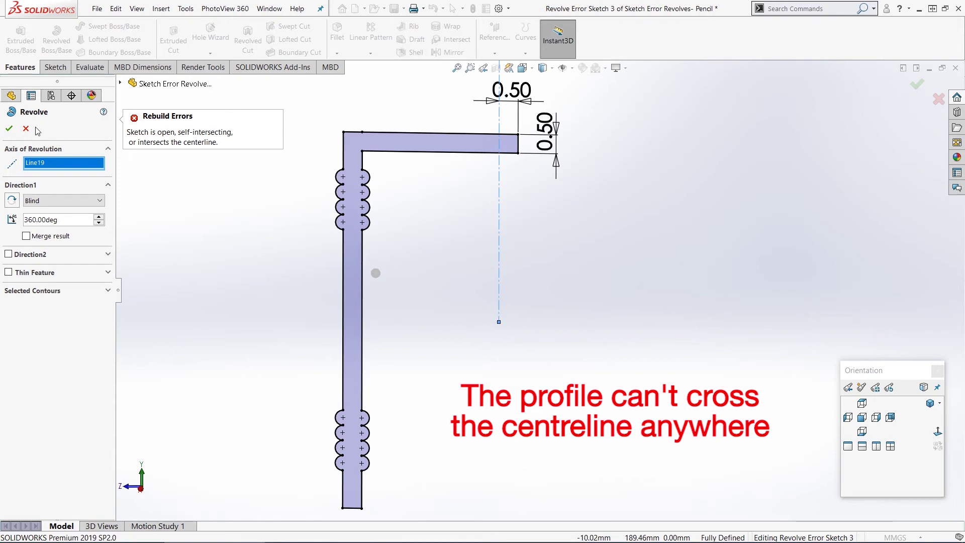
# - Delete the 0.50 dimension, drag the top bar's end onto the centerline, and check the revolve preview
pyautogui.click(26, 129)
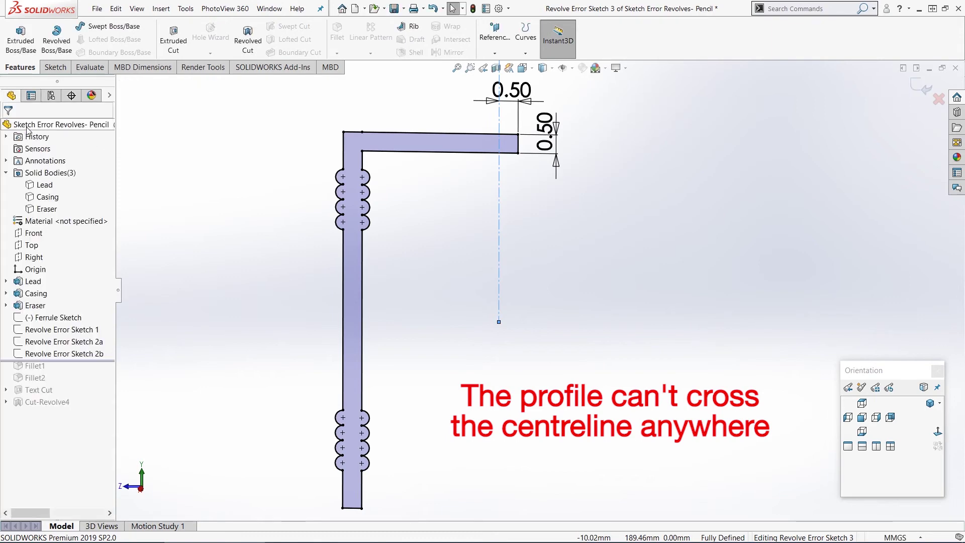
pyautogui.click(513, 92)
pyautogui.press('Delete')
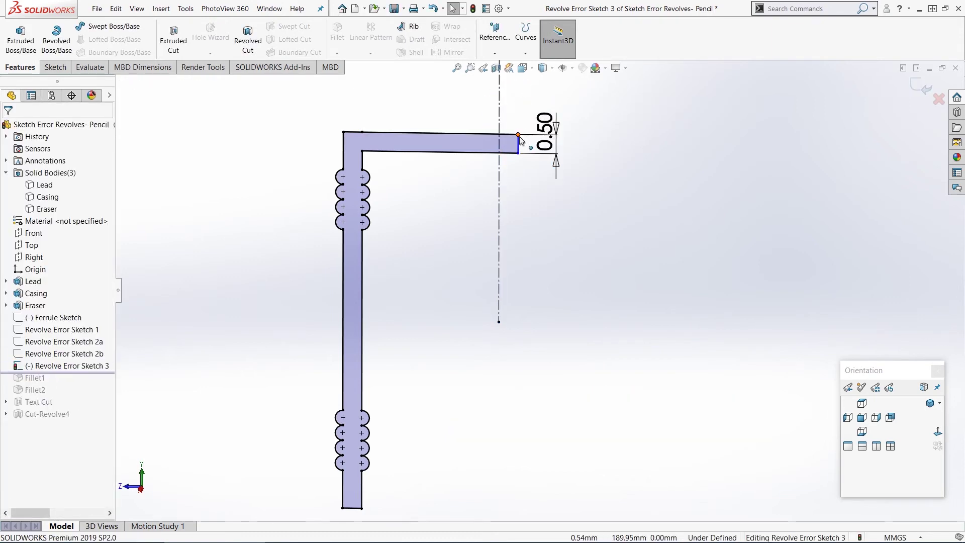
pyautogui.moveTo(520, 141); pyautogui.dragTo(499, 145)
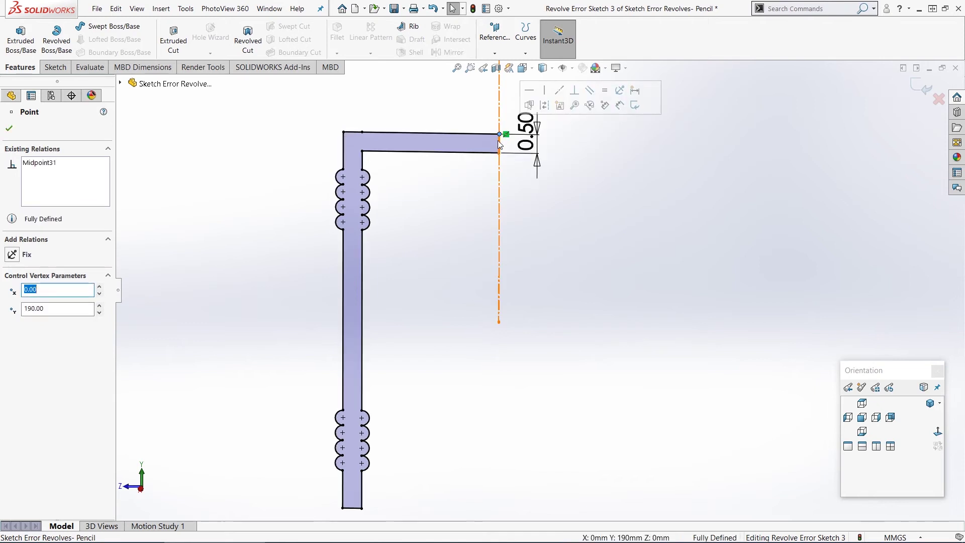
pyautogui.click(527, 224)
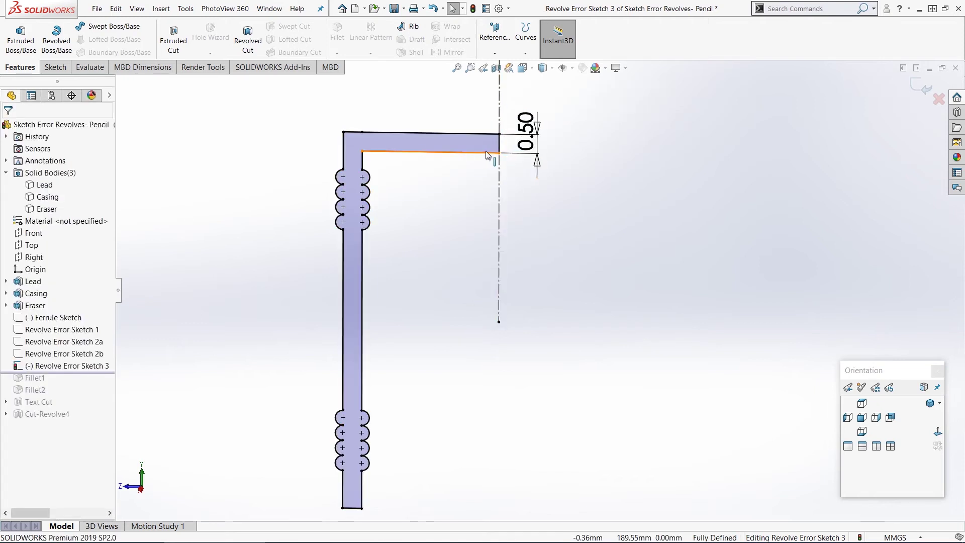
pyautogui.click(55, 50)
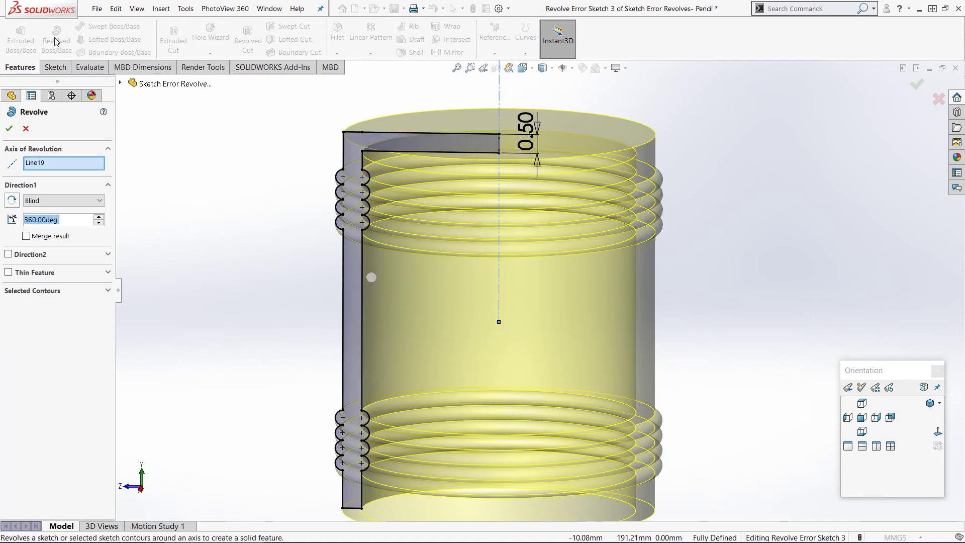
pyautogui.click(25, 129)
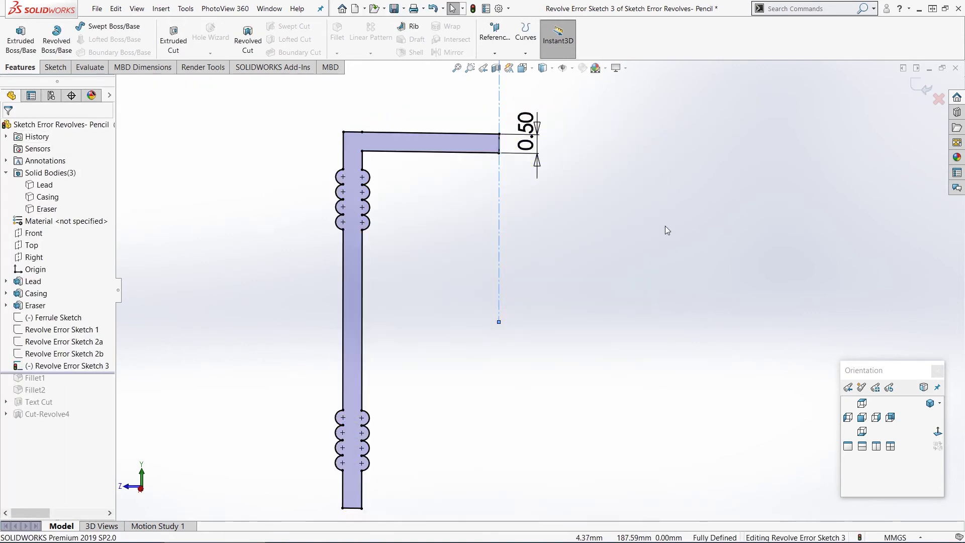
# - Draw a separate circle to the right of the centerline in Revolve Error Sketch 3
pyautogui.click(55, 67)
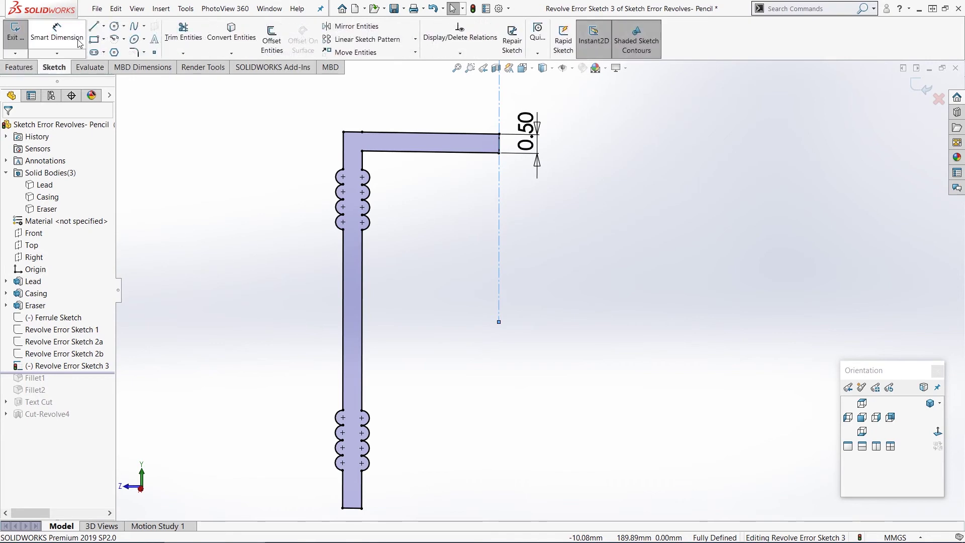
pyautogui.click(114, 26)
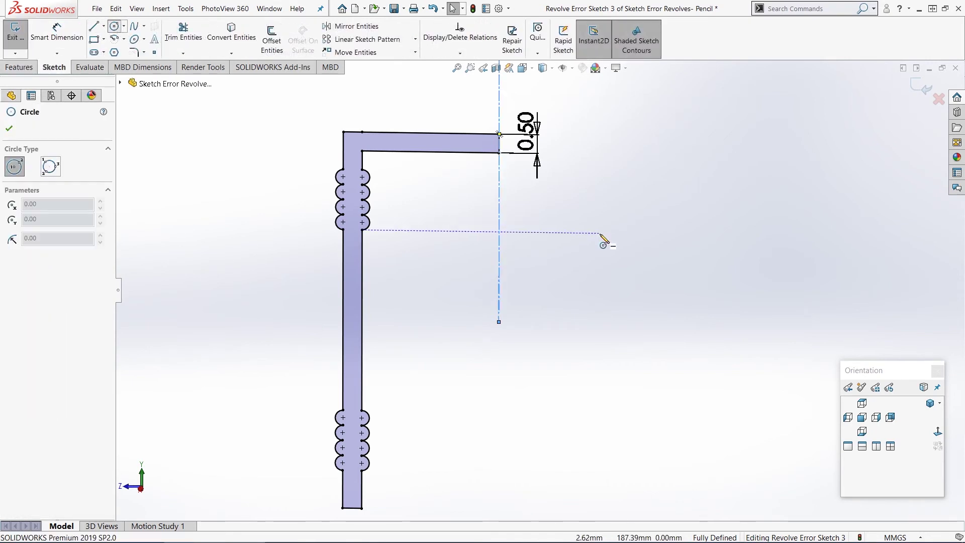
pyautogui.click(574, 249)
pyautogui.click(590, 222)
pyautogui.press('Escape')
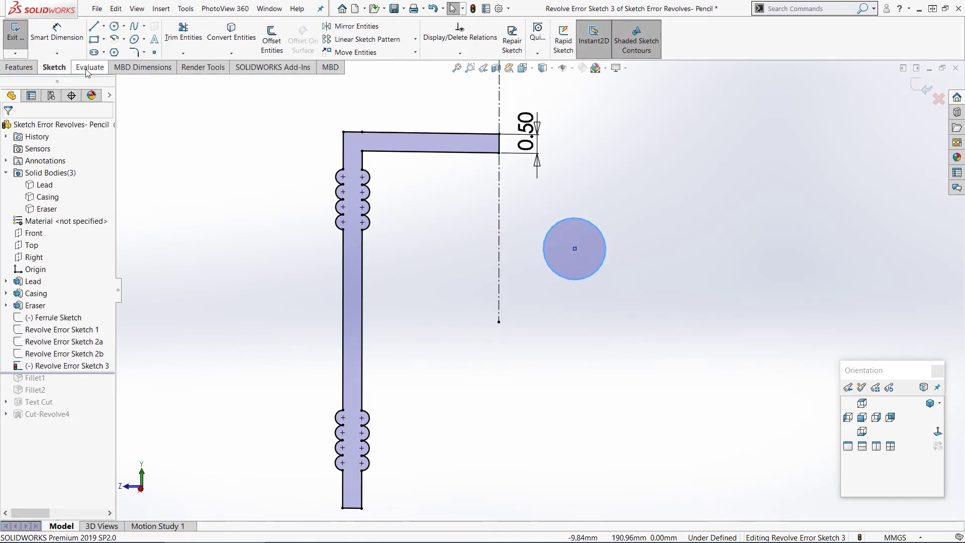
# - Preview the revolve with the circle, cancel it, and exit Revolve Error Sketch 3
pyautogui.click(19, 68)
pyautogui.click(57, 36)
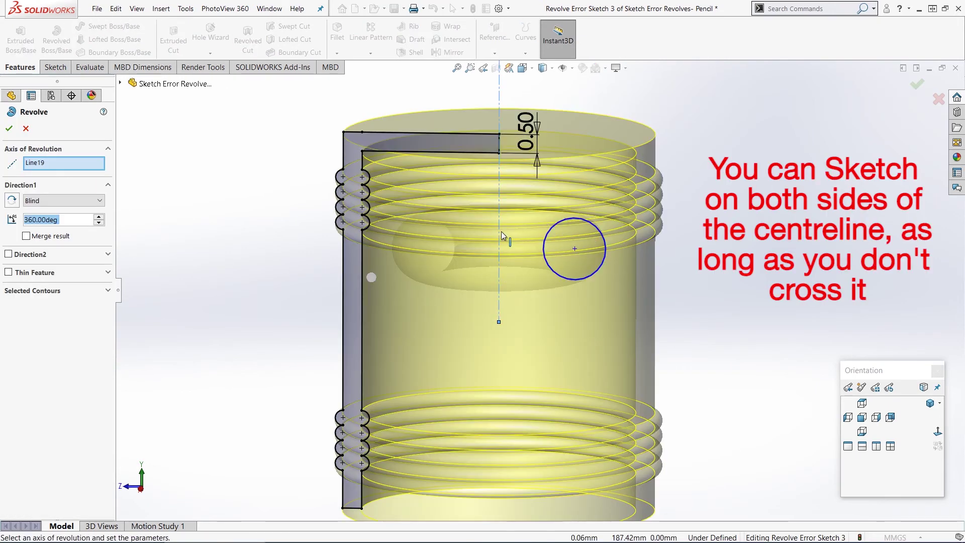
pyautogui.click(26, 129)
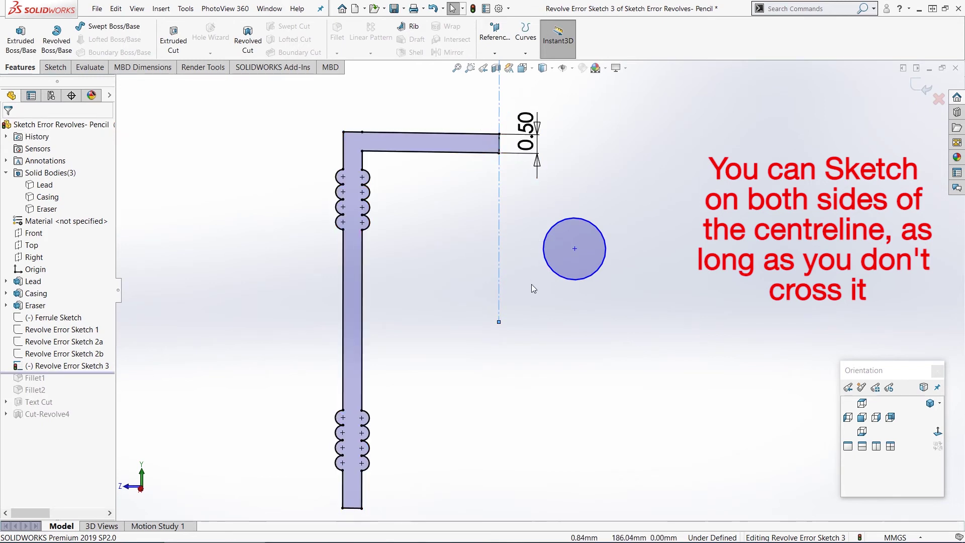
pyautogui.scroll(1, 532, 285)
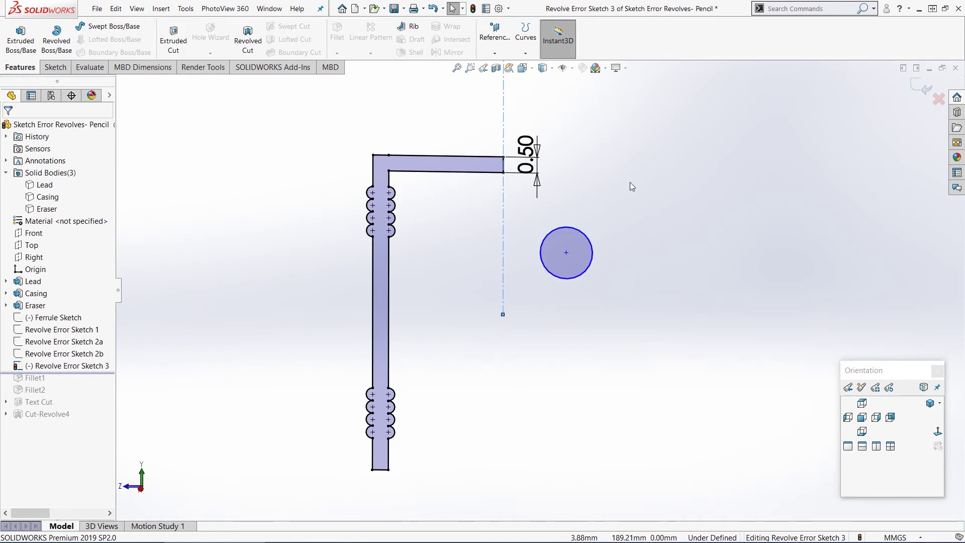
pyautogui.click(922, 86)
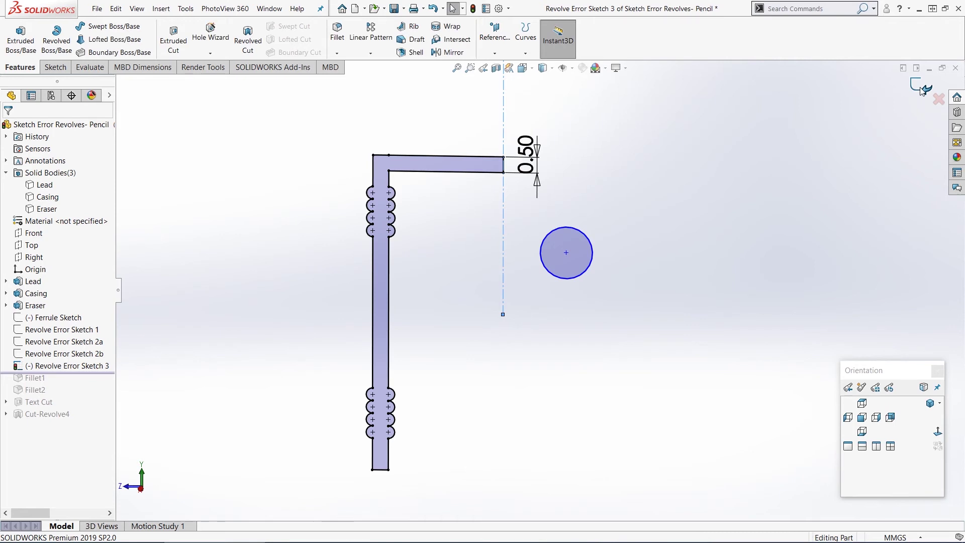
# - Edit Revolve Error Sketch 2b and preview an extrusion of its region, then cancel it
pyautogui.click(73, 354)
pyautogui.click(83, 326)
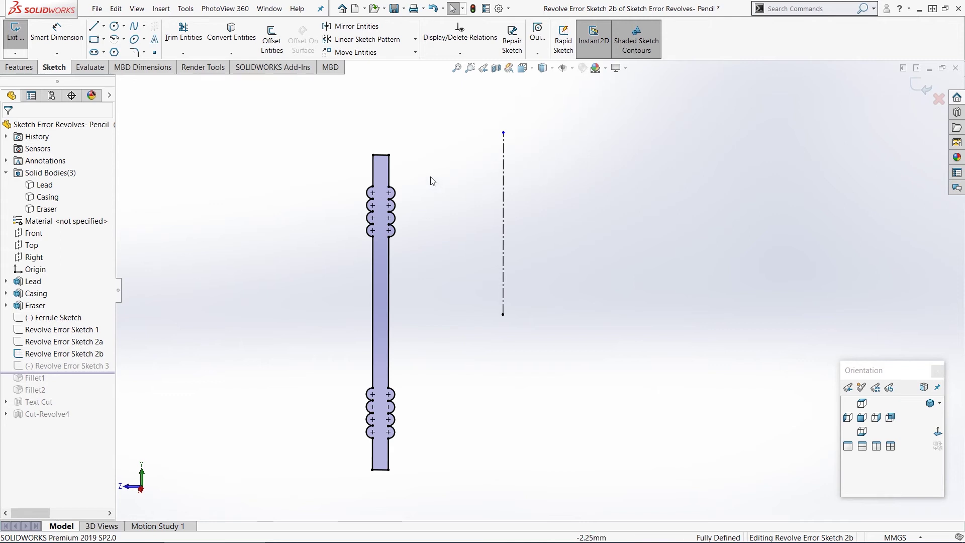
pyautogui.click(19, 66)
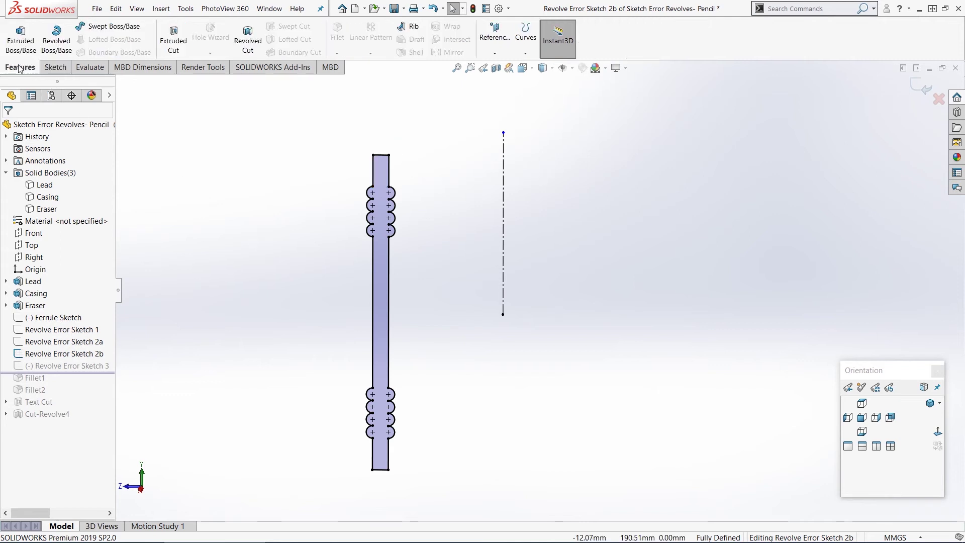
pyautogui.click(20, 38)
pyautogui.click(381, 171)
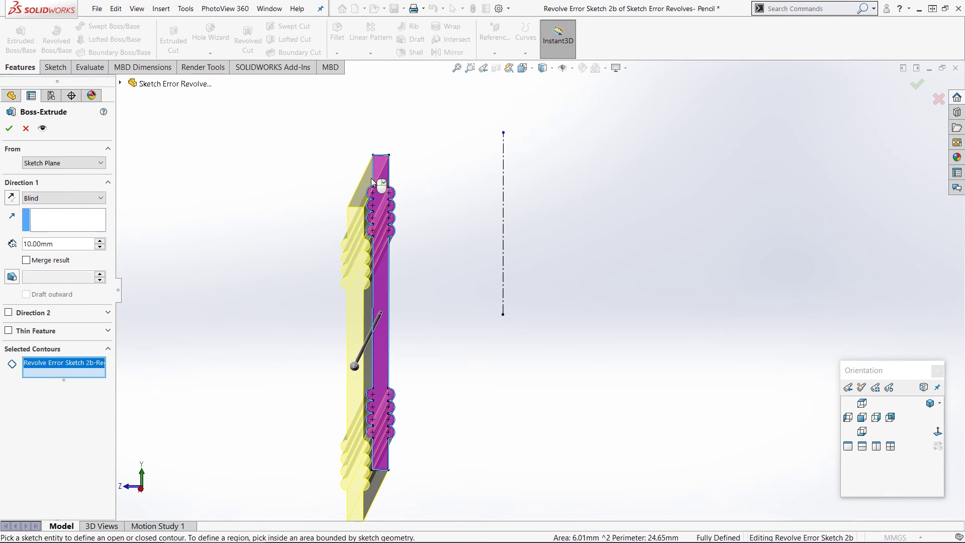
pyautogui.click(25, 129)
# - Try revolving Sketch 2b, cancel after the sketch errors, and deselect the centerline
pyautogui.click(68, 45)
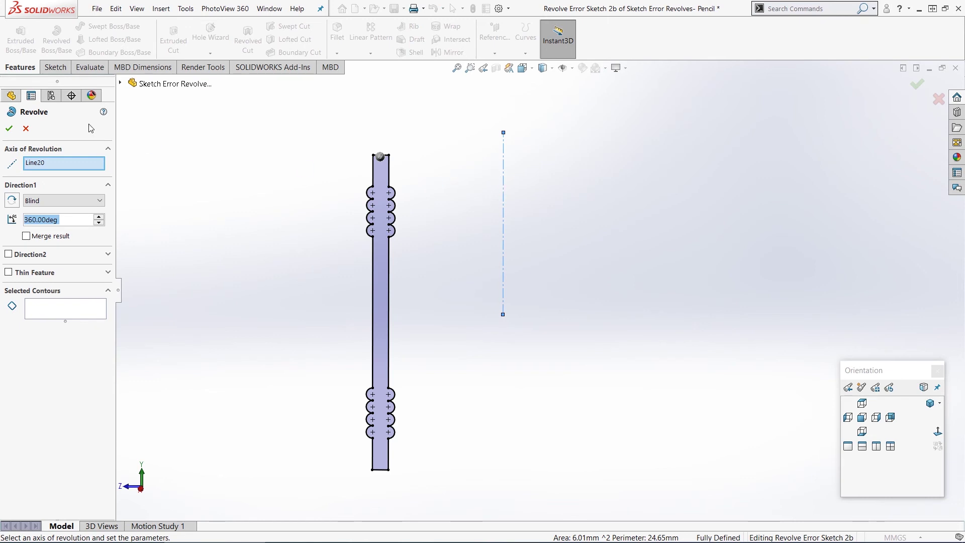
pyautogui.click(11, 129)
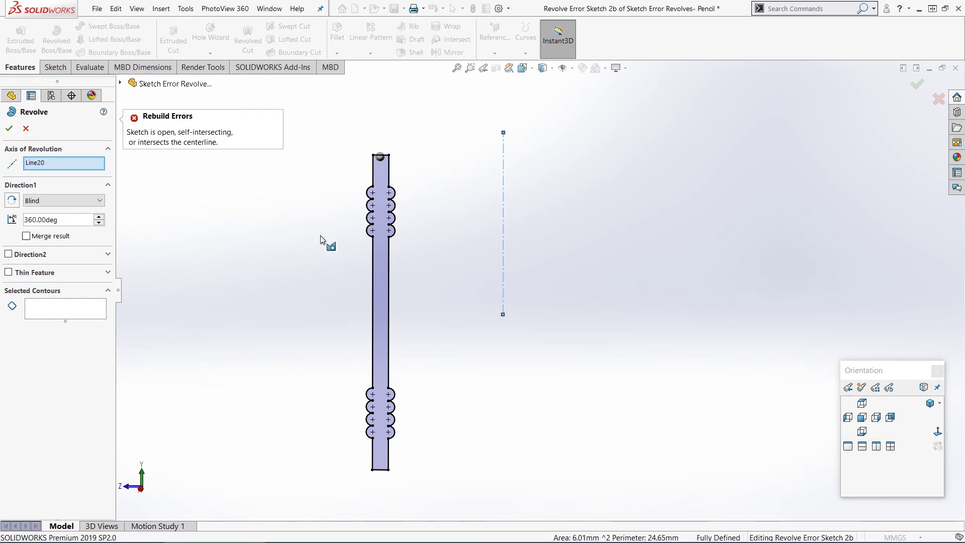
pyautogui.scroll(-2, 415, 416)
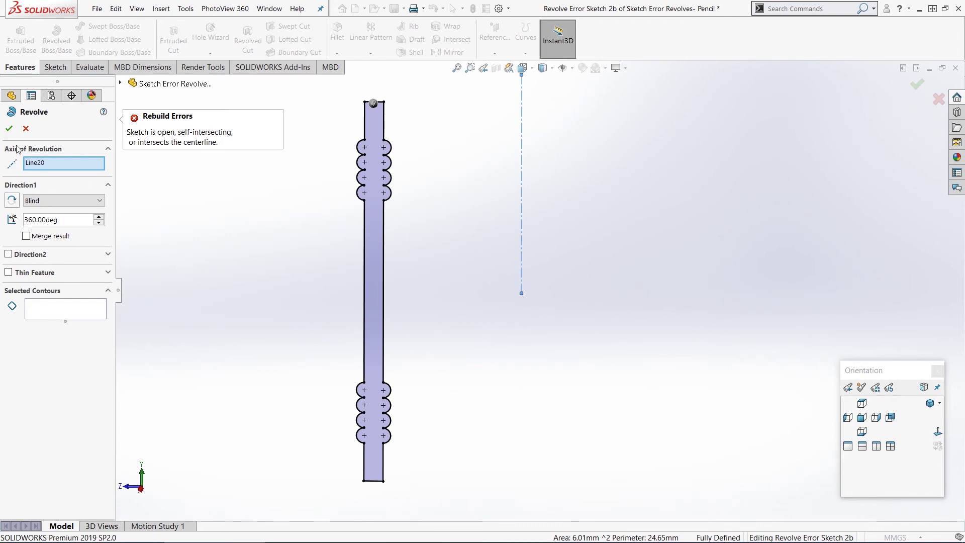
pyautogui.click(26, 128)
pyautogui.click(450, 222)
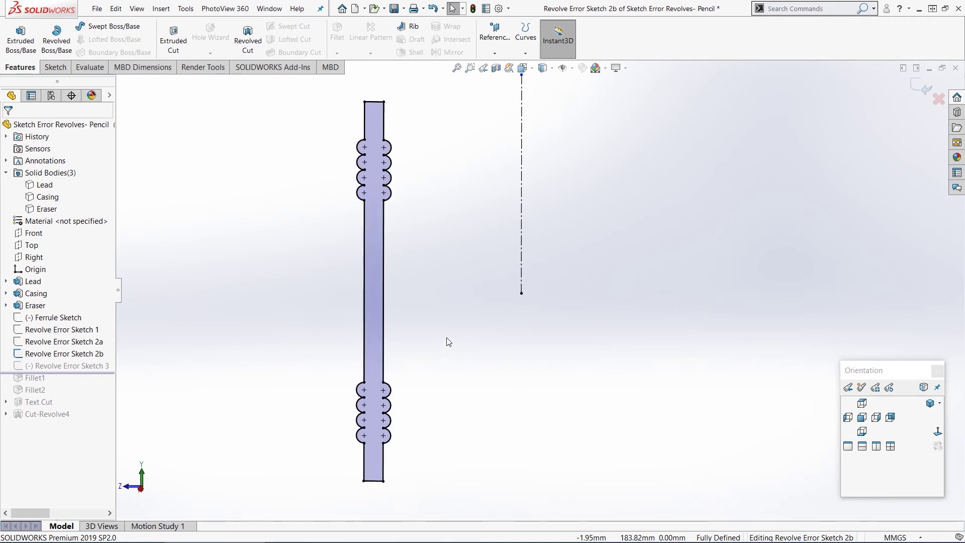
# - Use Select Chain on the profile's right edge and delete the stray line at the top corner
pyautogui.click(384, 119)
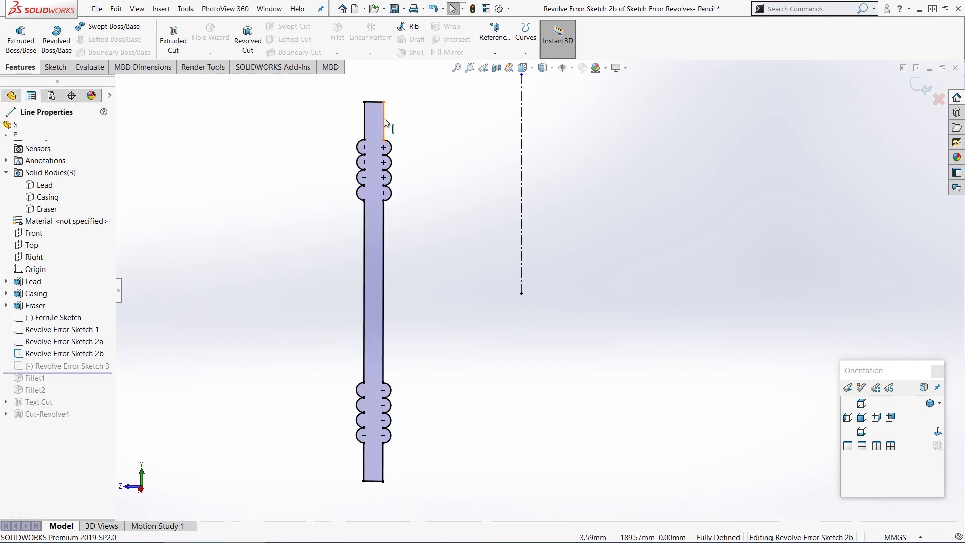
pyautogui.rightClick(384, 118)
pyautogui.click(433, 128)
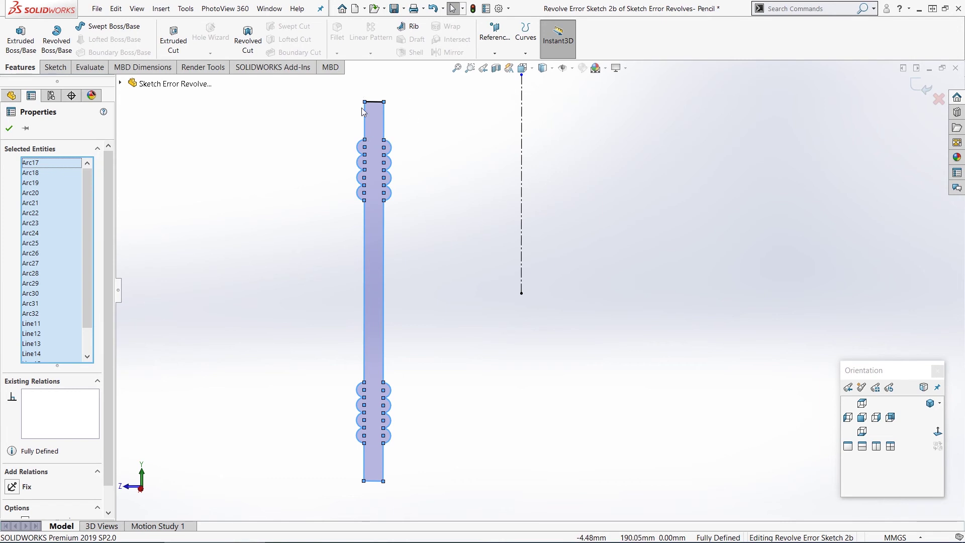
pyautogui.click(413, 110)
pyautogui.scroll(-6, 414, 111)
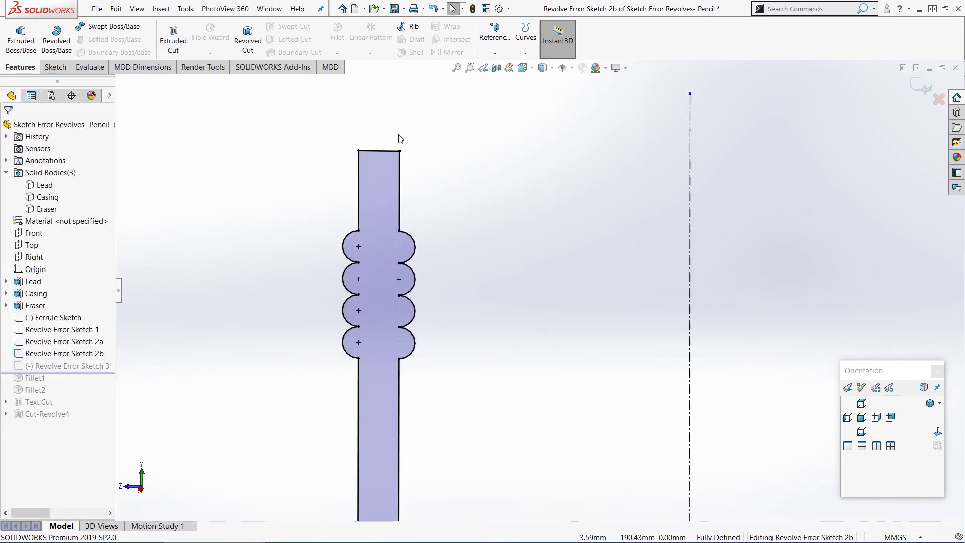
pyautogui.scroll(-4, 405, 157)
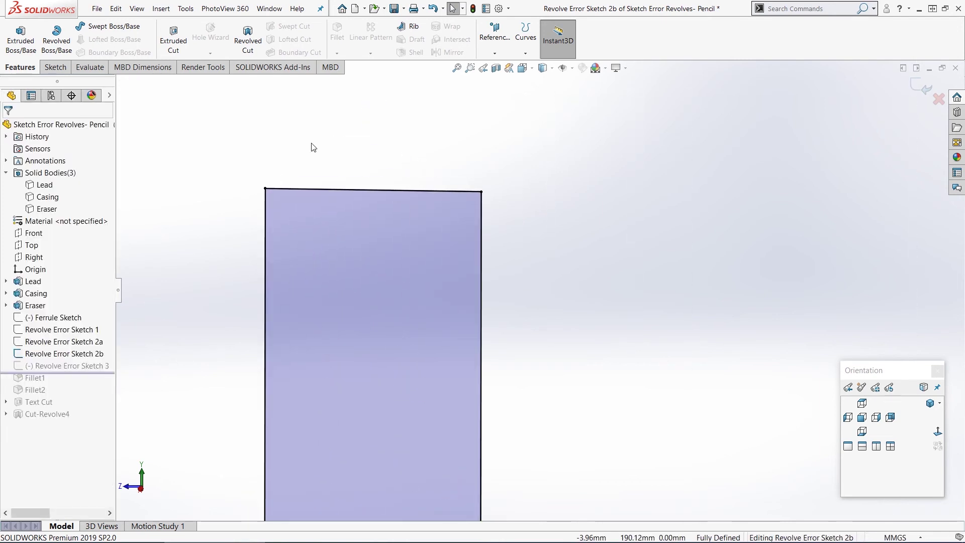
pyautogui.press('Delete')
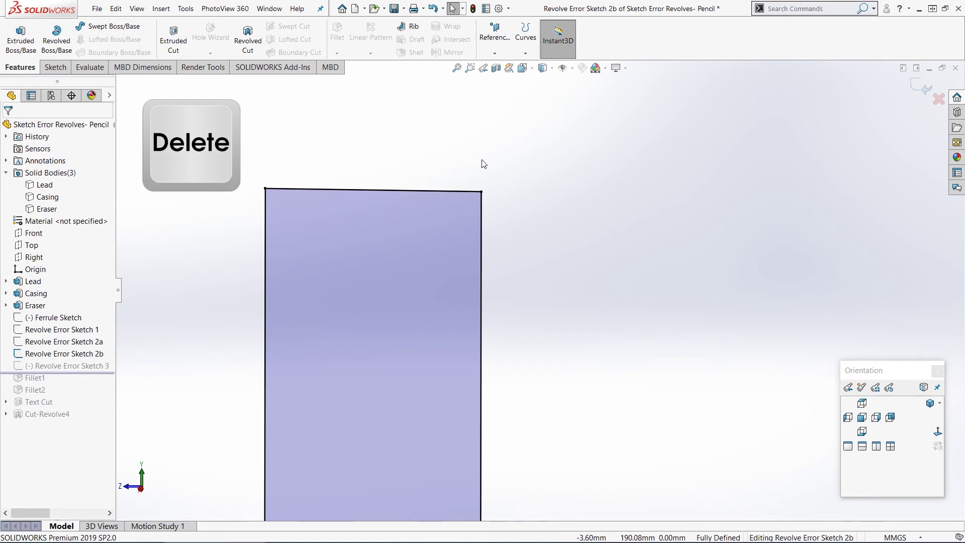
pyautogui.click(465, 191)
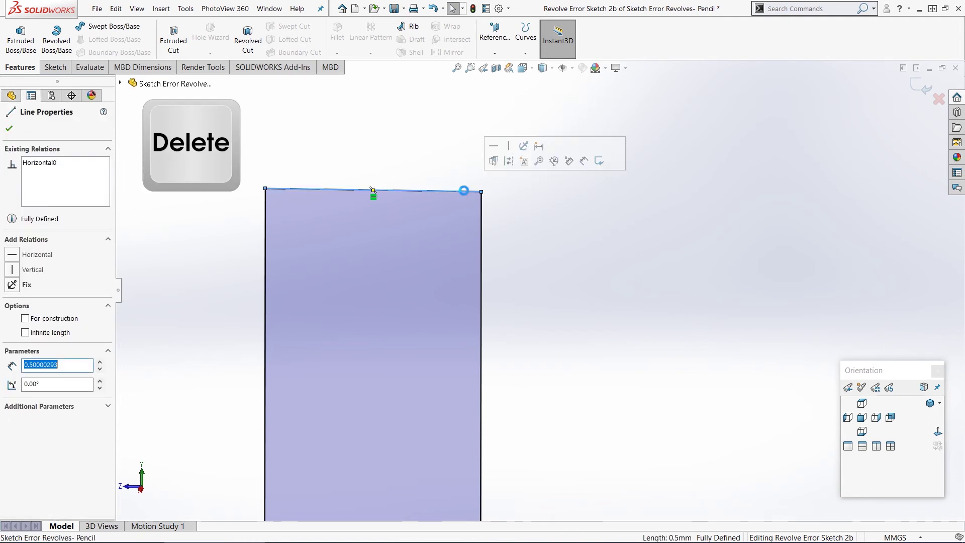
pyautogui.press('Escape')
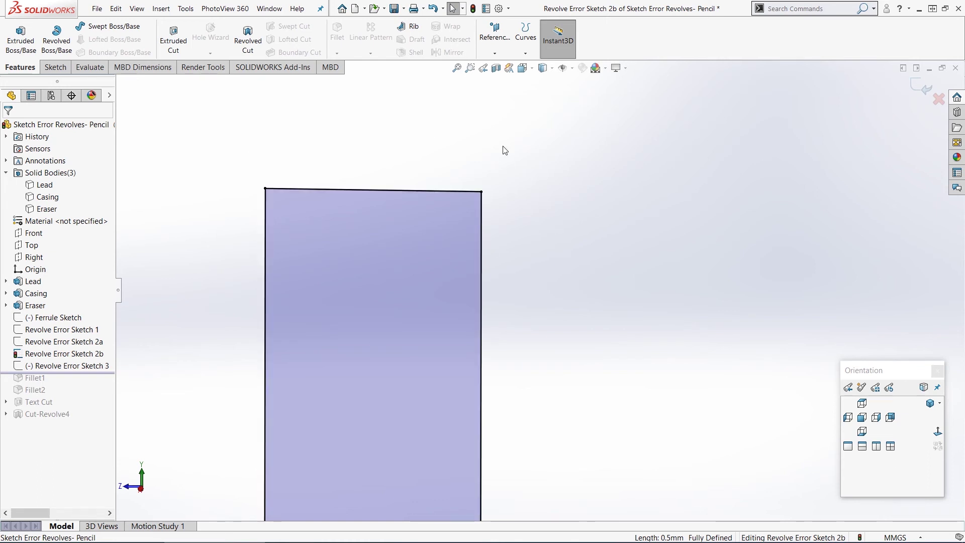
# - Re-check with Select Chain that the profile closes, then preview its revolve about Line20
pyautogui.scroll(3, 537, 277)
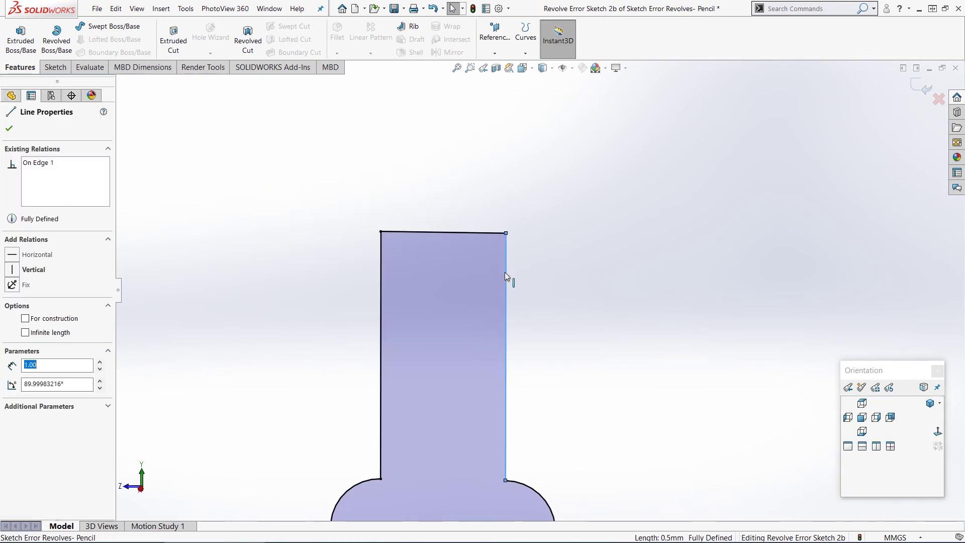
pyautogui.rightClick(504, 272)
pyautogui.click(541, 282)
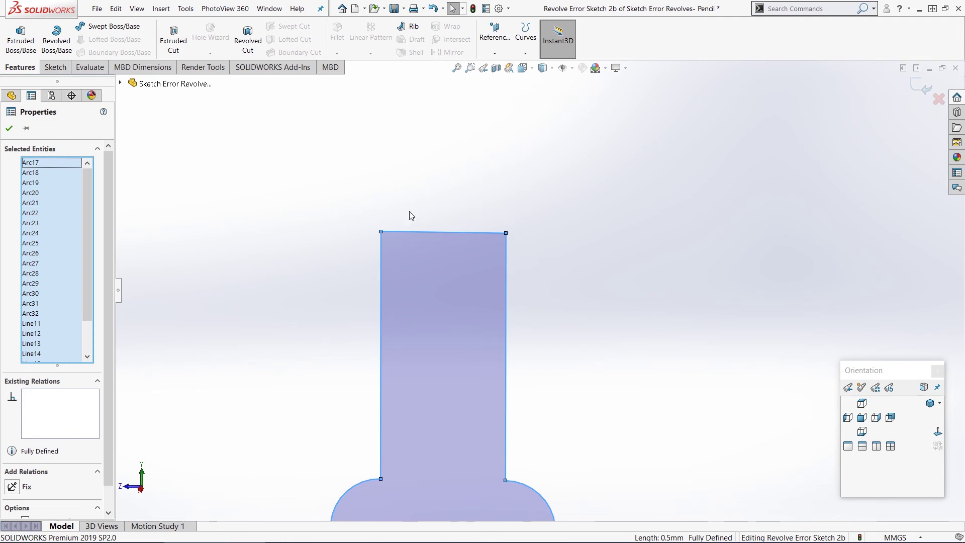
pyautogui.scroll(5, 668, 307)
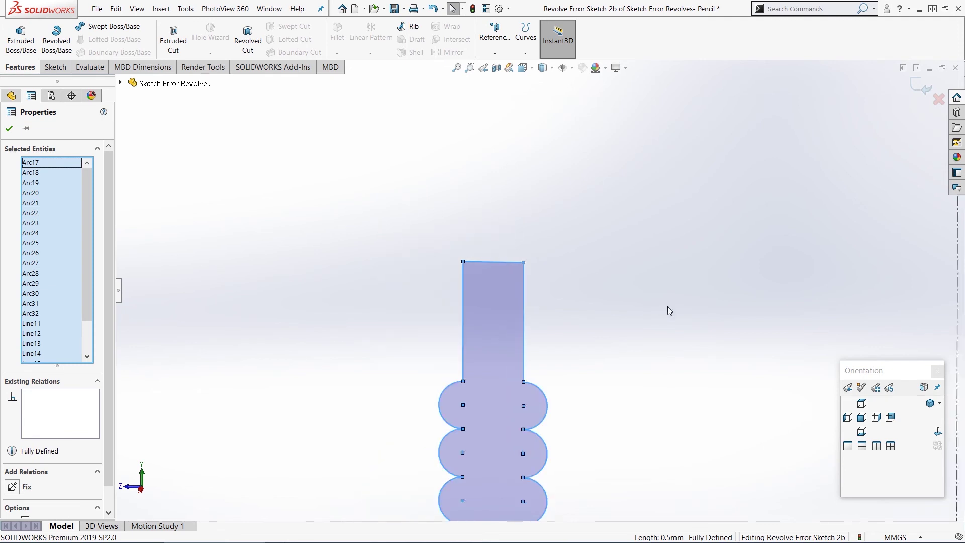
pyautogui.scroll(-3, 526, 286)
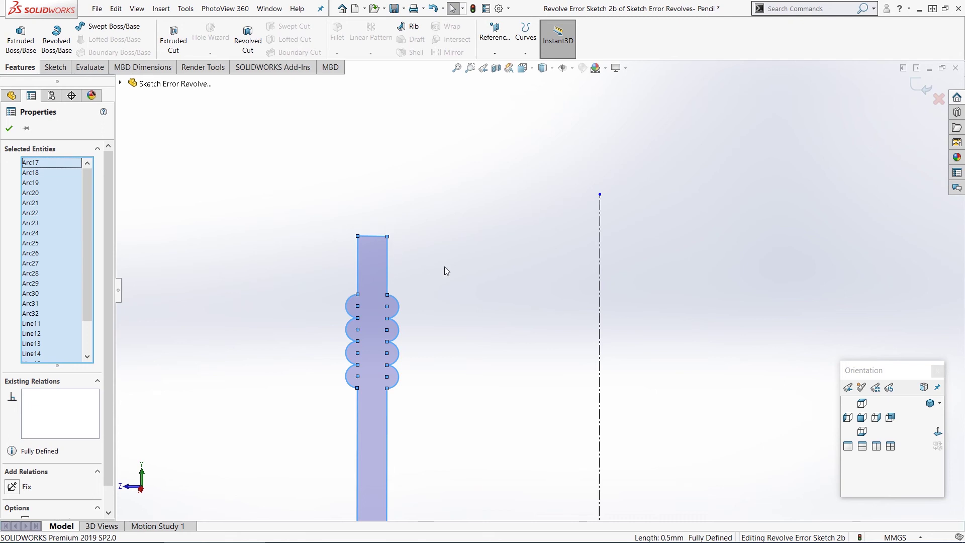
pyautogui.scroll(3, 538, 336)
pyautogui.click(510, 321)
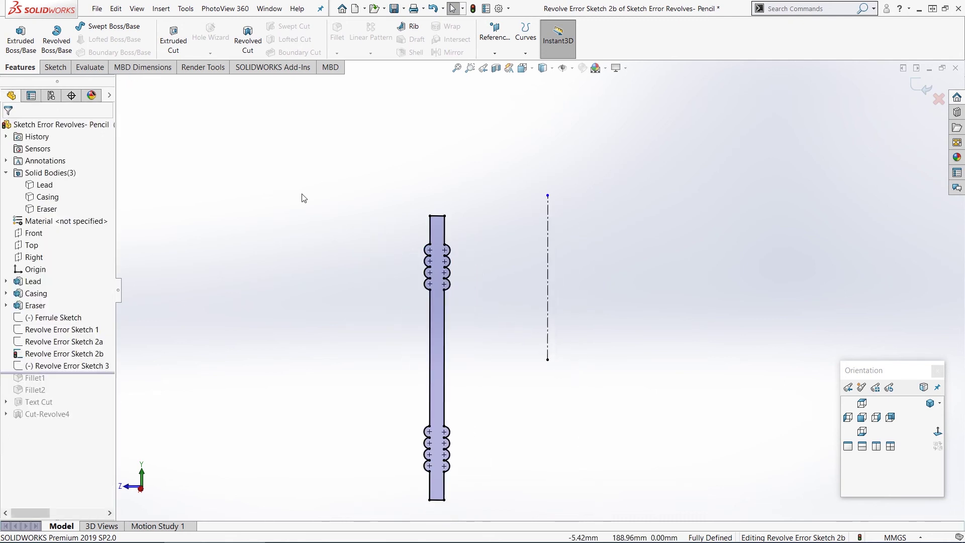
pyautogui.click(55, 40)
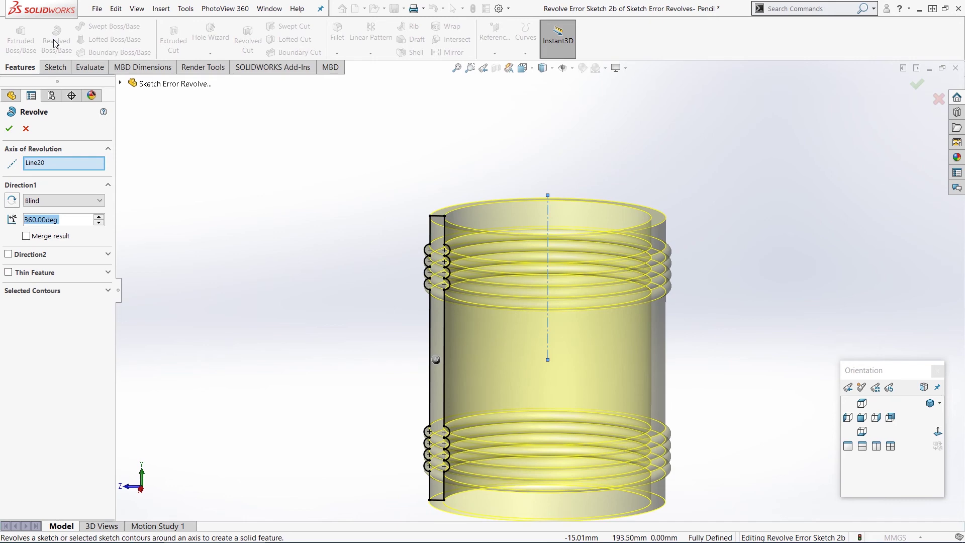
# - Dismiss the revolve preview with Escape, returning to Revolve Error Sketch 2b
pyautogui.press('Escape')
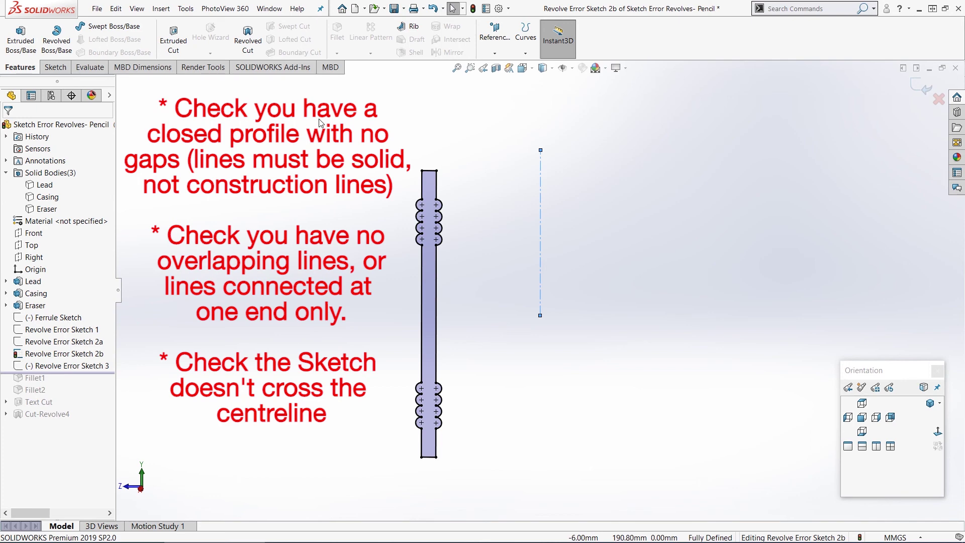
pyautogui.click(21, 35)
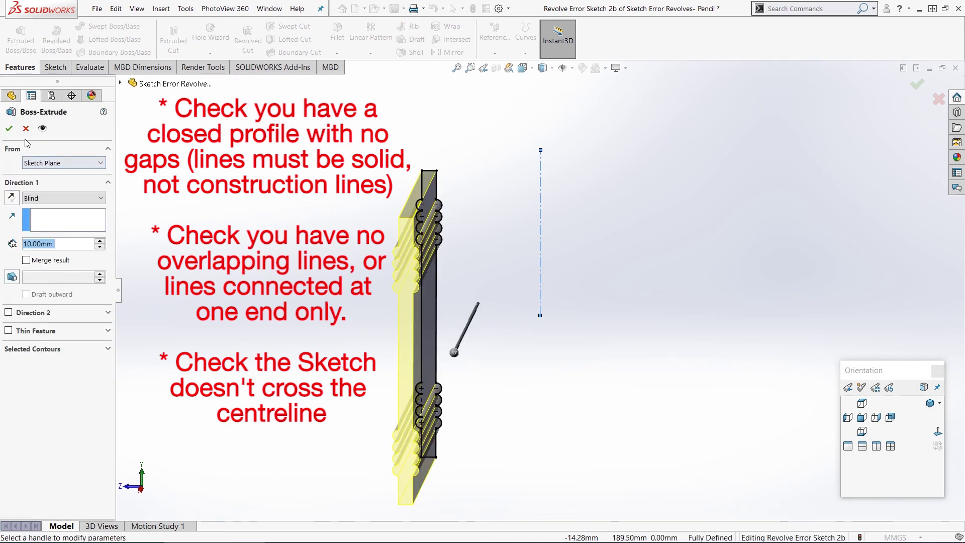
pyautogui.click(26, 128)
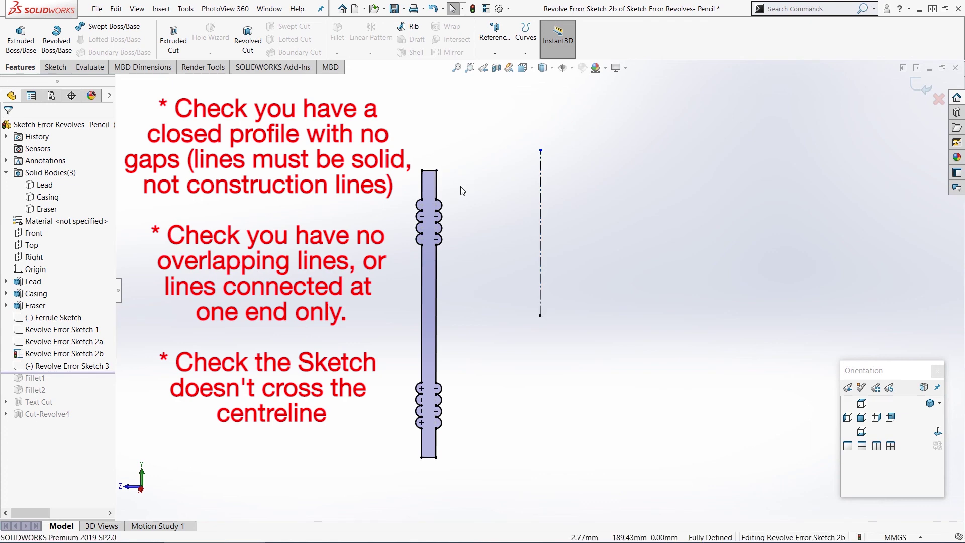
pyautogui.click(435, 180)
pyautogui.rightClick(436, 180)
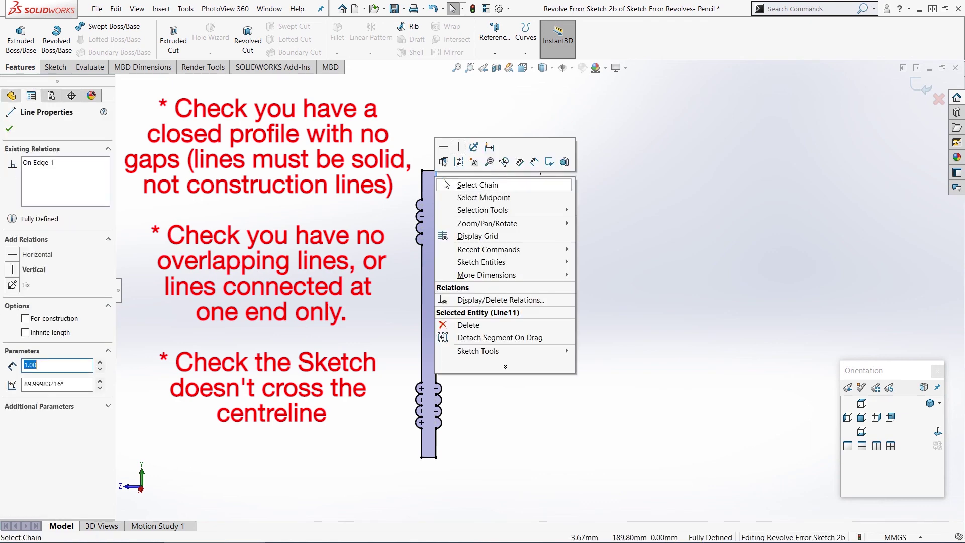
pyautogui.click(455, 185)
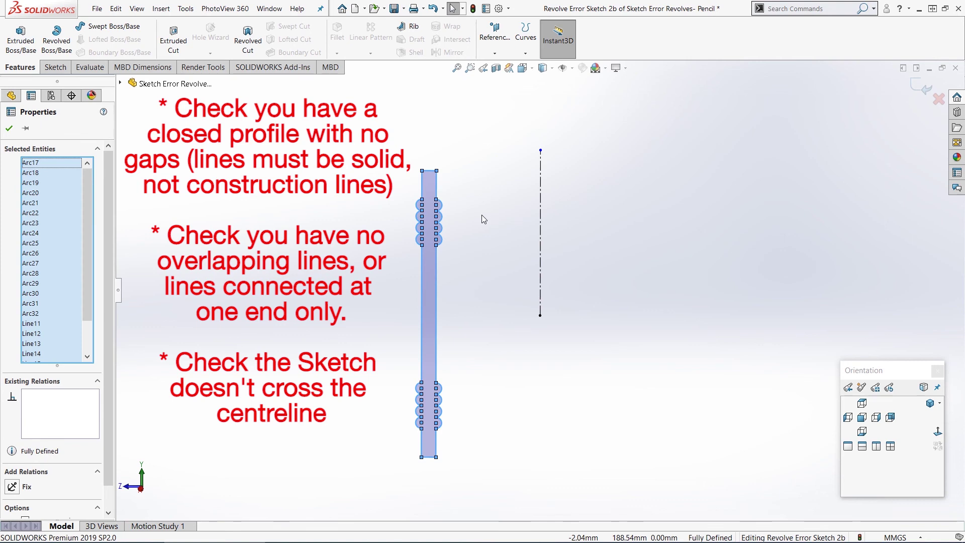
pyautogui.click(482, 219)
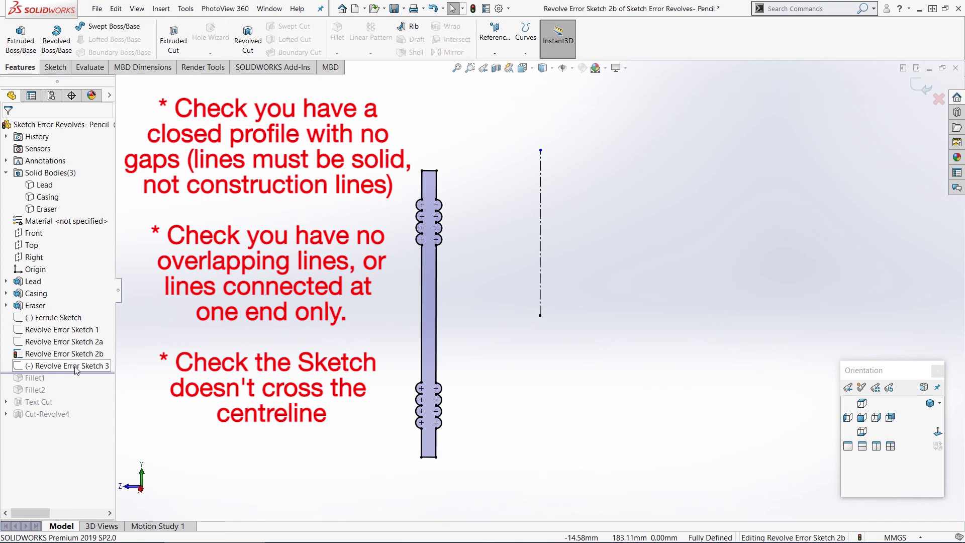
# - Create Revolve15 from the ferrule sketch and roll forward past Cut-Revolve4
pyautogui.click(58, 38)
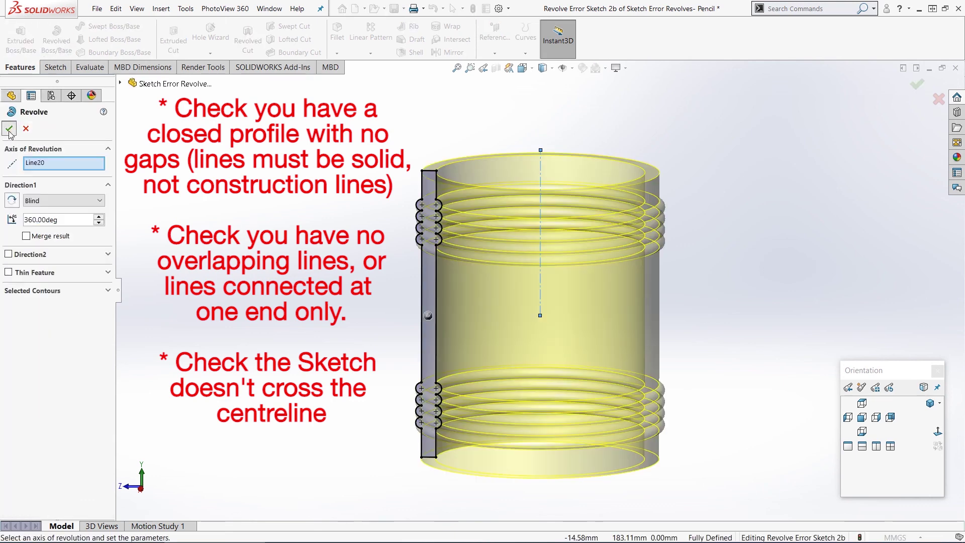
pyautogui.click(9, 128)
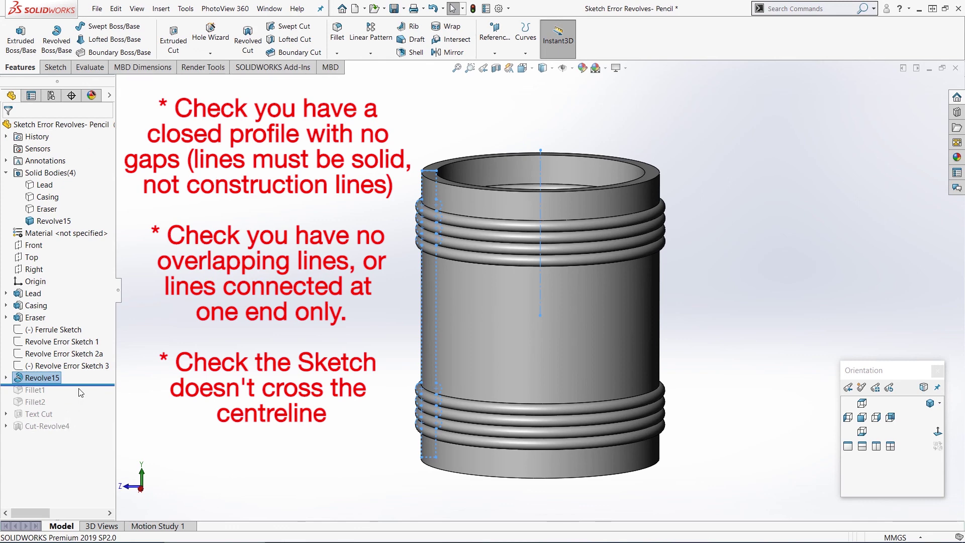
pyautogui.moveTo(81, 385); pyautogui.dragTo(81, 436)
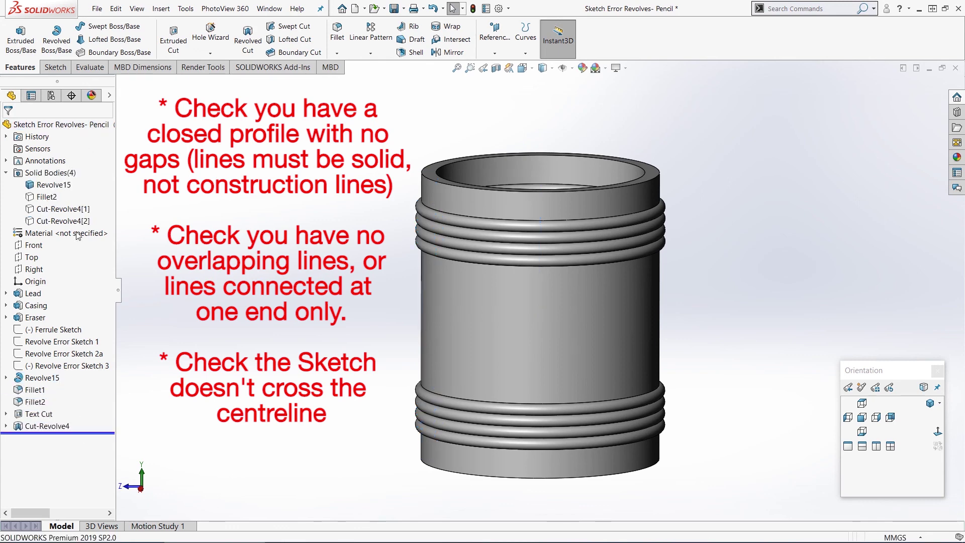
# - Inspect the Fillet2 and two Cut-Revolve4 bodies, then fit and tilt the full pencil view
pyautogui.click(45, 197)
pyautogui.keyDown('ctrl'); pyautogui.click(55, 209); pyautogui.keyUp('ctrl')
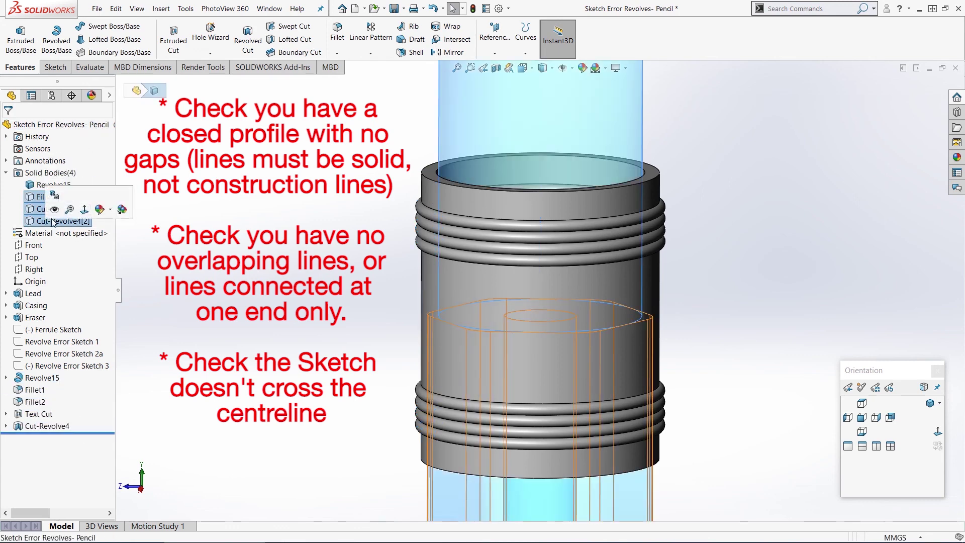
pyautogui.keyDown('ctrl'); pyautogui.click(57, 221); pyautogui.keyUp('ctrl')
pyautogui.click(273, 274)
pyautogui.press('f')
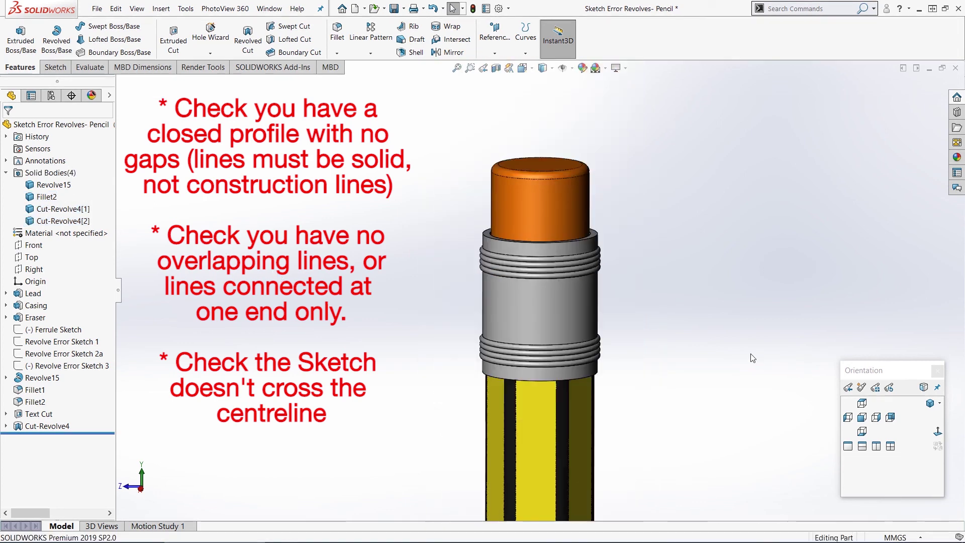
pyautogui.moveTo(632, 409)
pyautogui.mouseDown(button='middle')
pyautogui.moveTo(536, 334)
pyautogui.moveTo(539, 236)
pyautogui.mouseUp(button='middle')
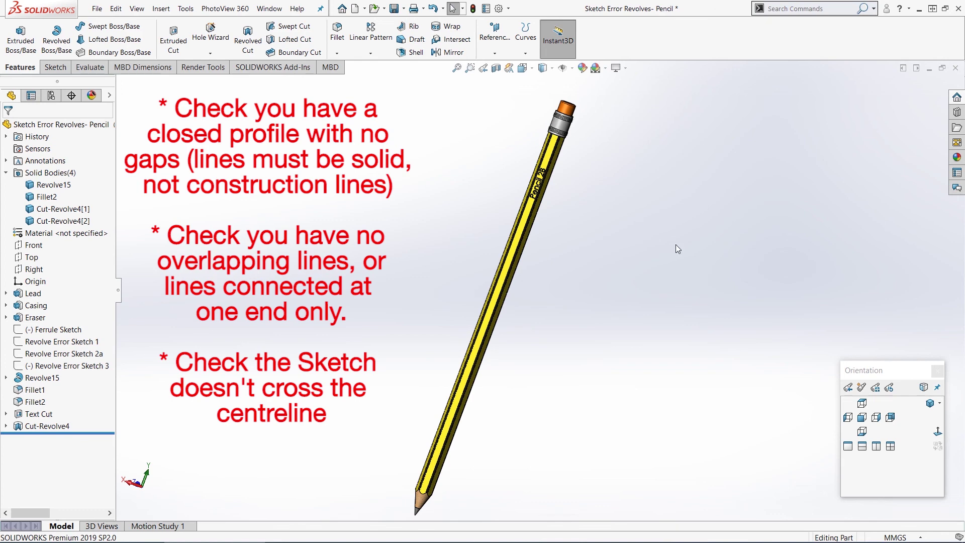